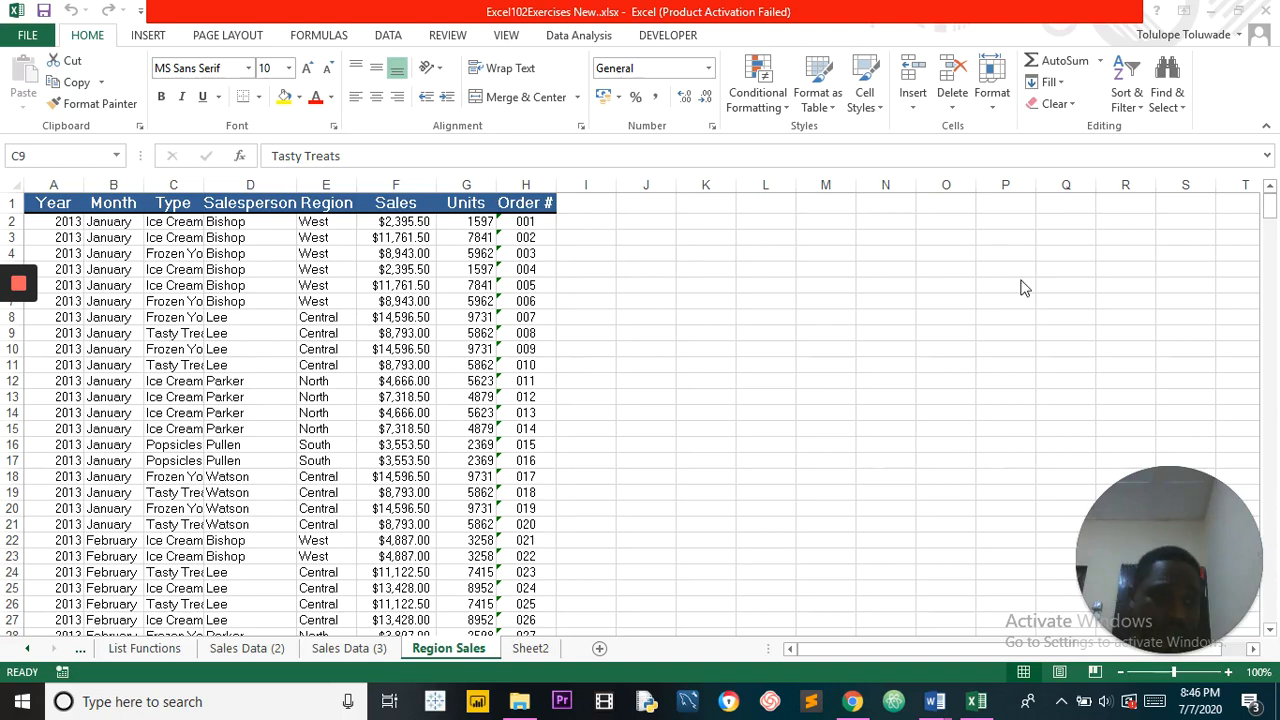
Step: Create a pivot table on a new worksheet from the Region Sales data range A1:H445
click(1270, 209)
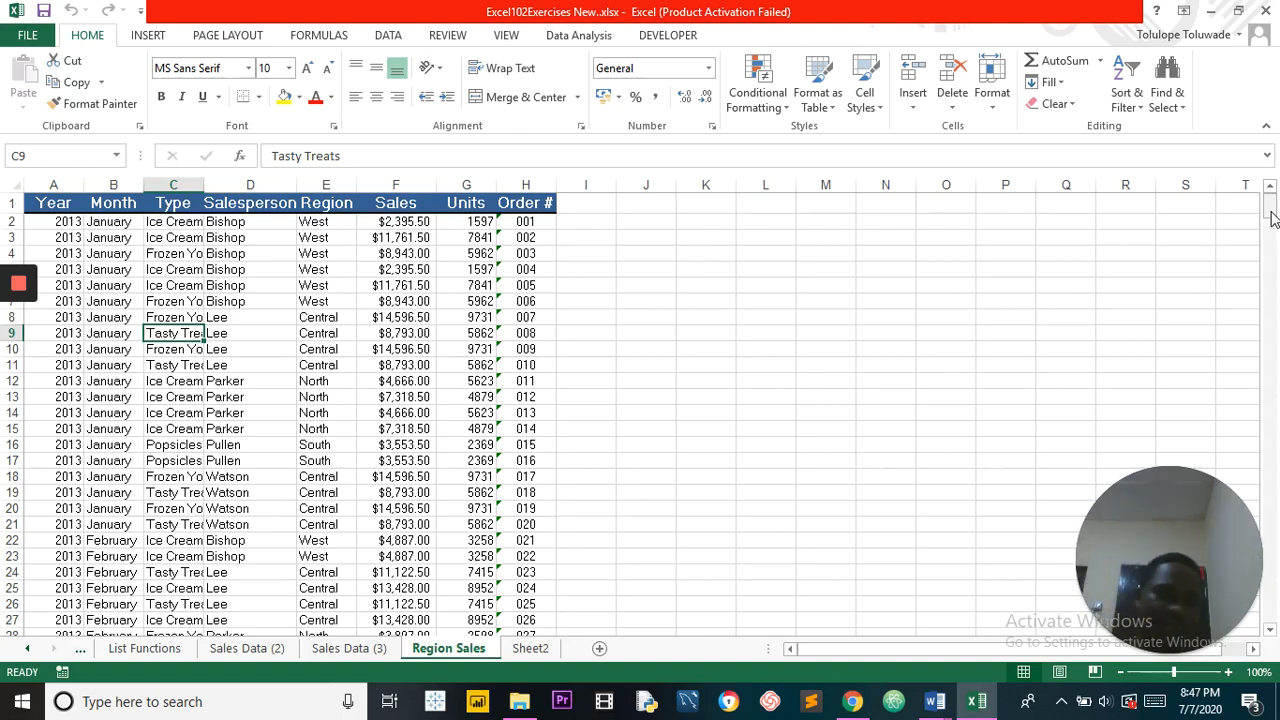
mouse_move(1272, 219)
mouse_down()
mouse_move(1273, 628)
mouse_move(1273, 206)
mouse_up()
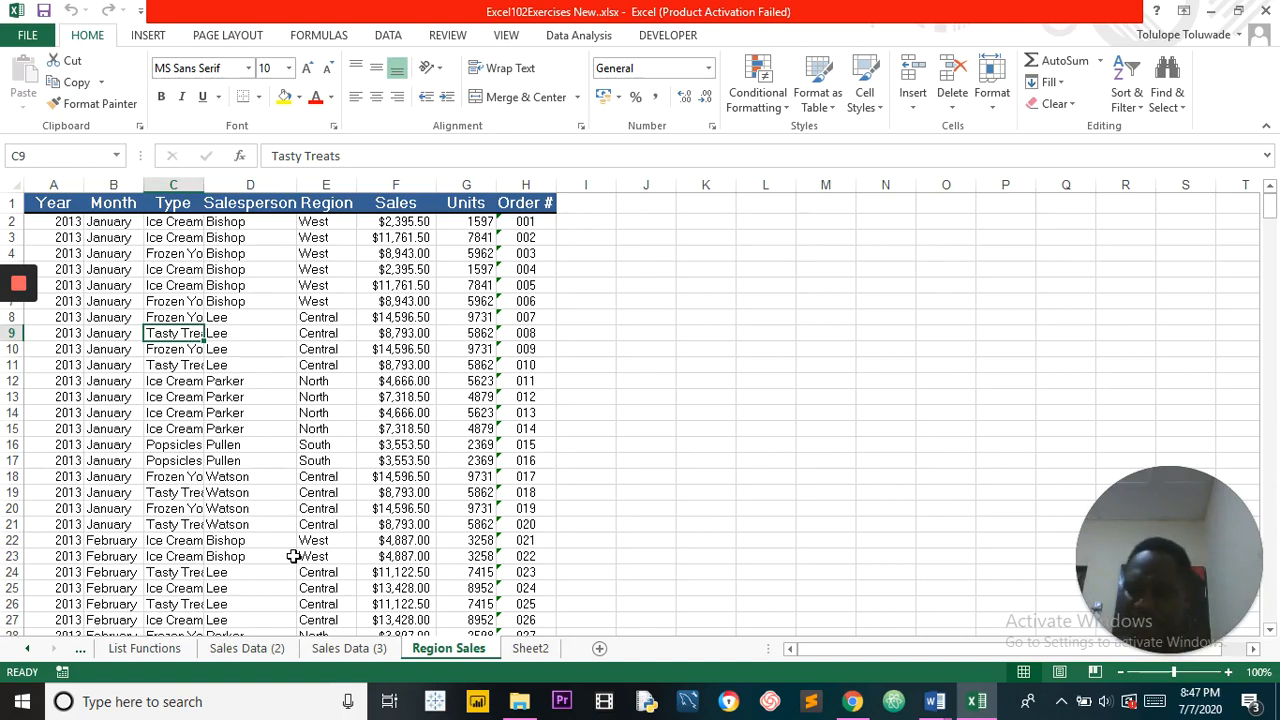
click(251, 397)
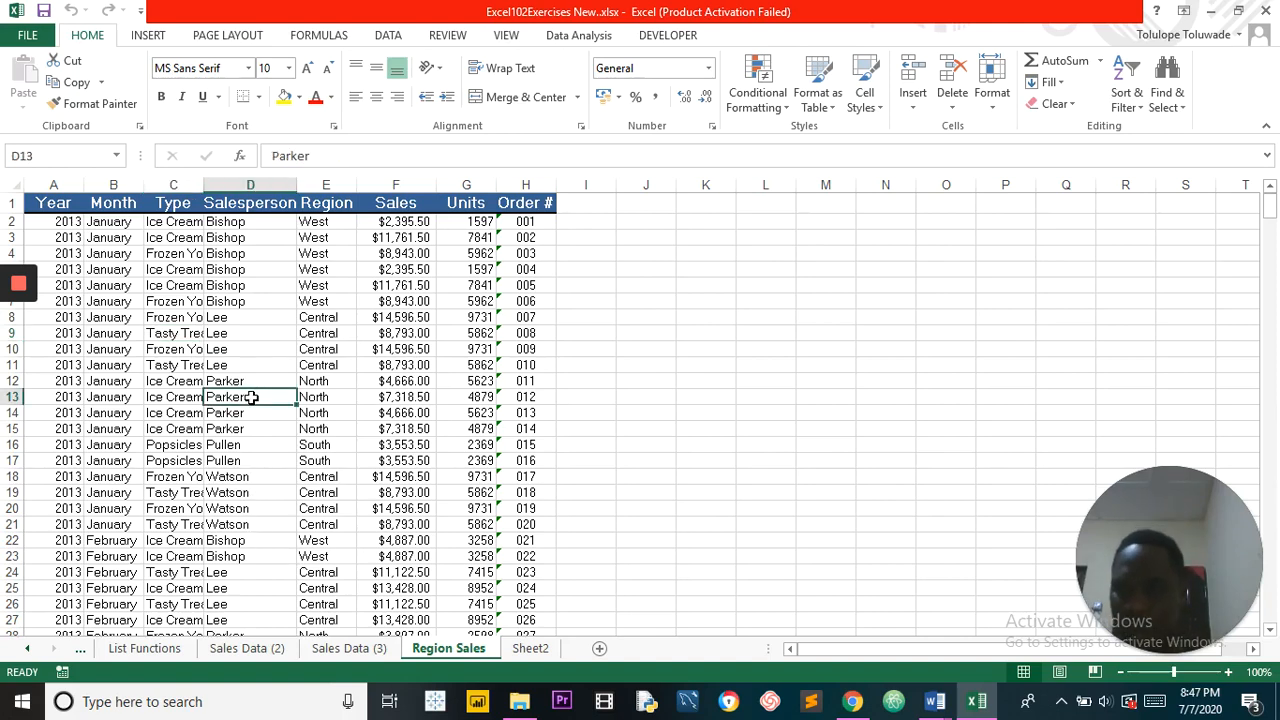
click(250, 341)
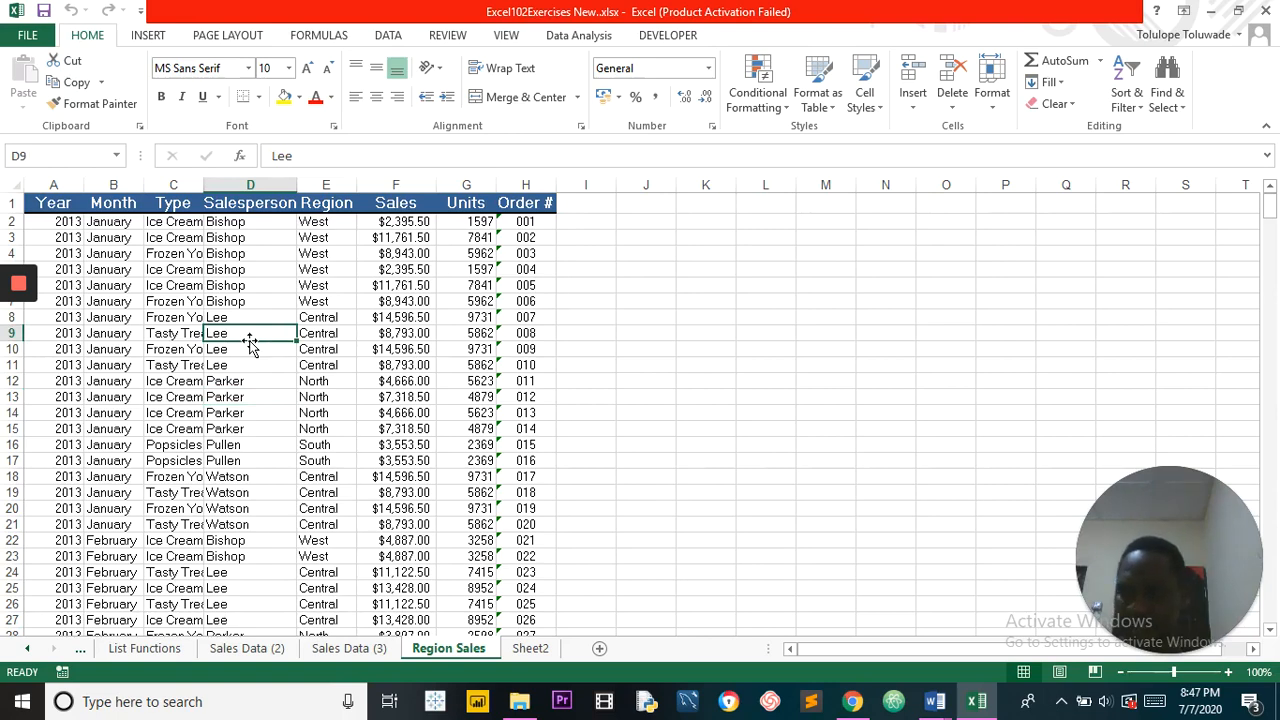
click(148, 36)
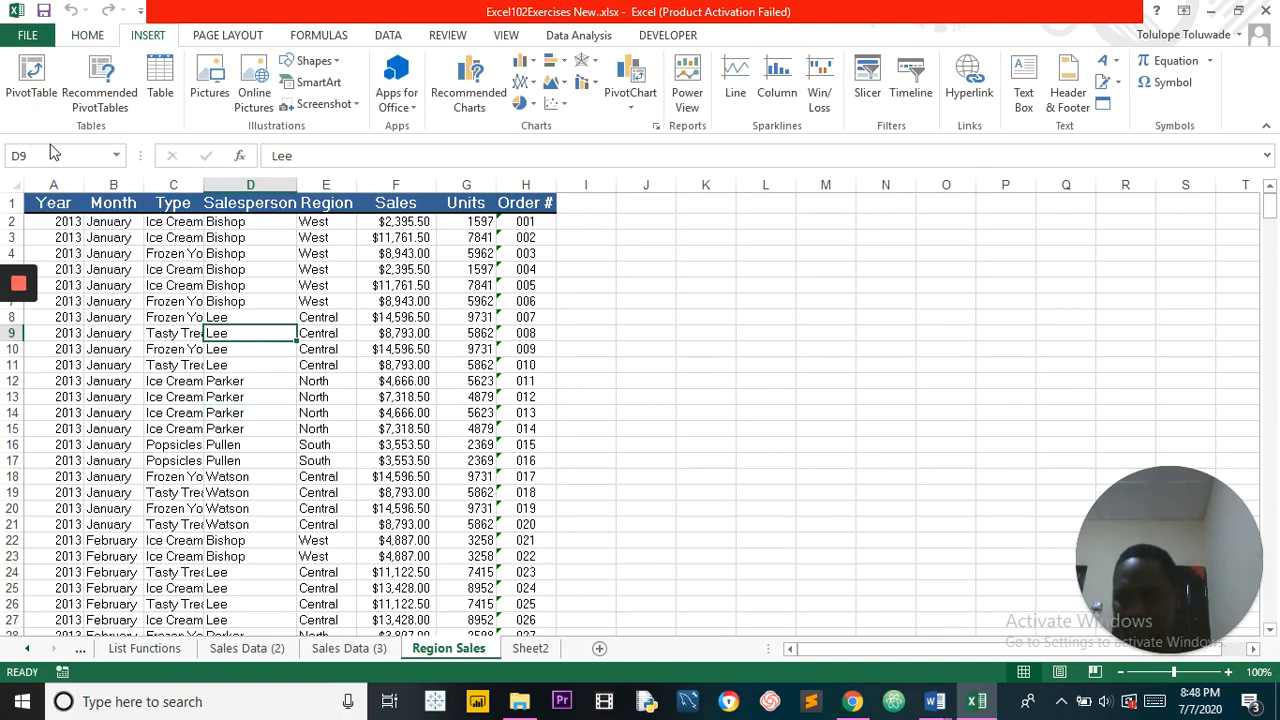
click(33, 80)
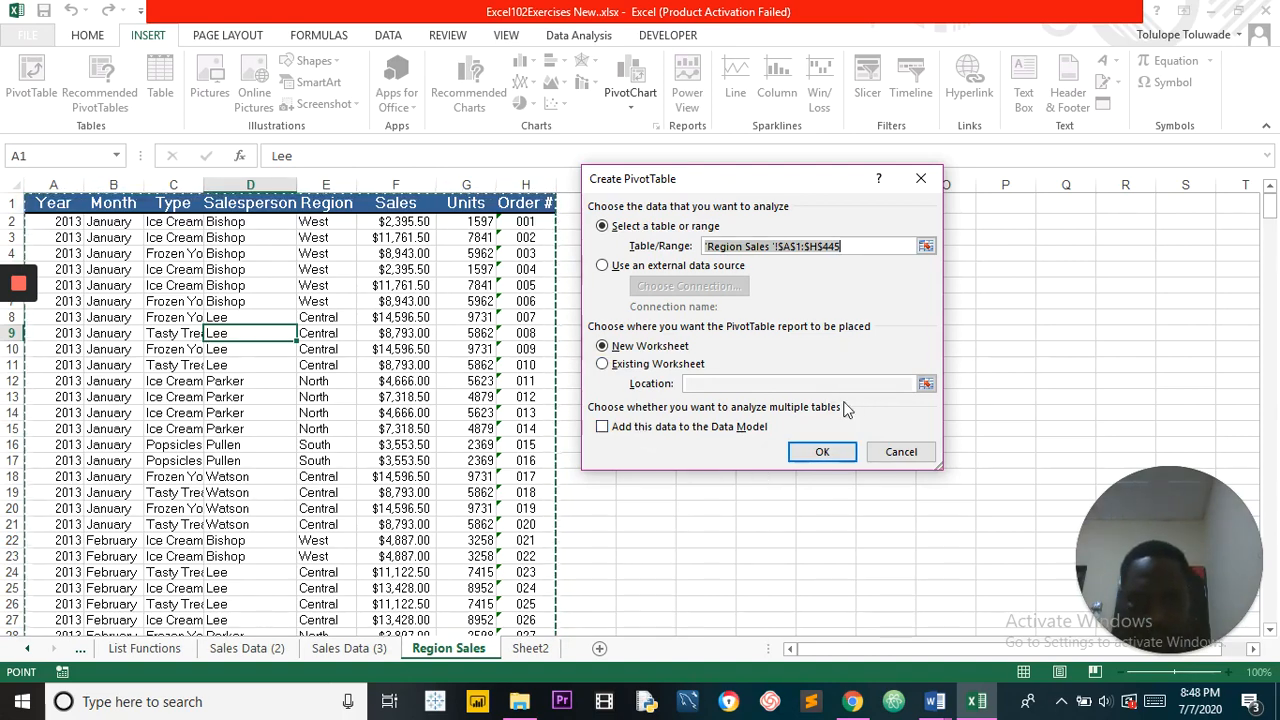
click(824, 453)
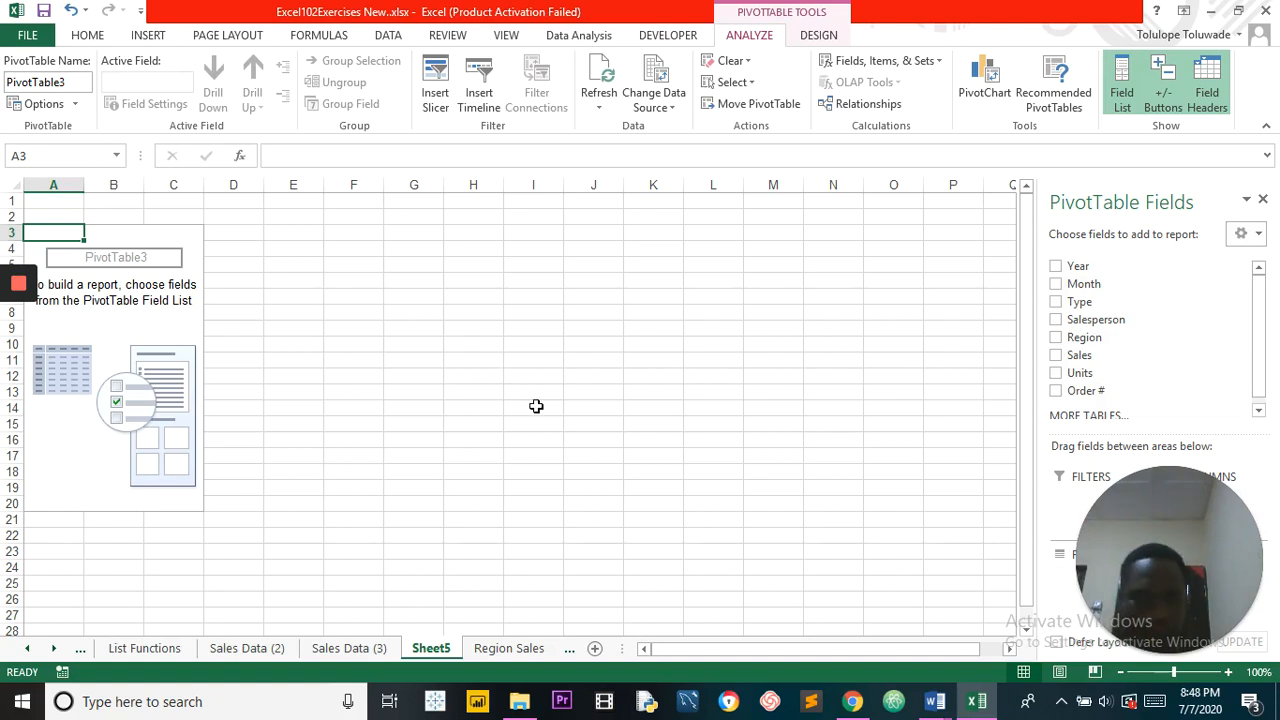
drag(1164, 489, 148, 573)
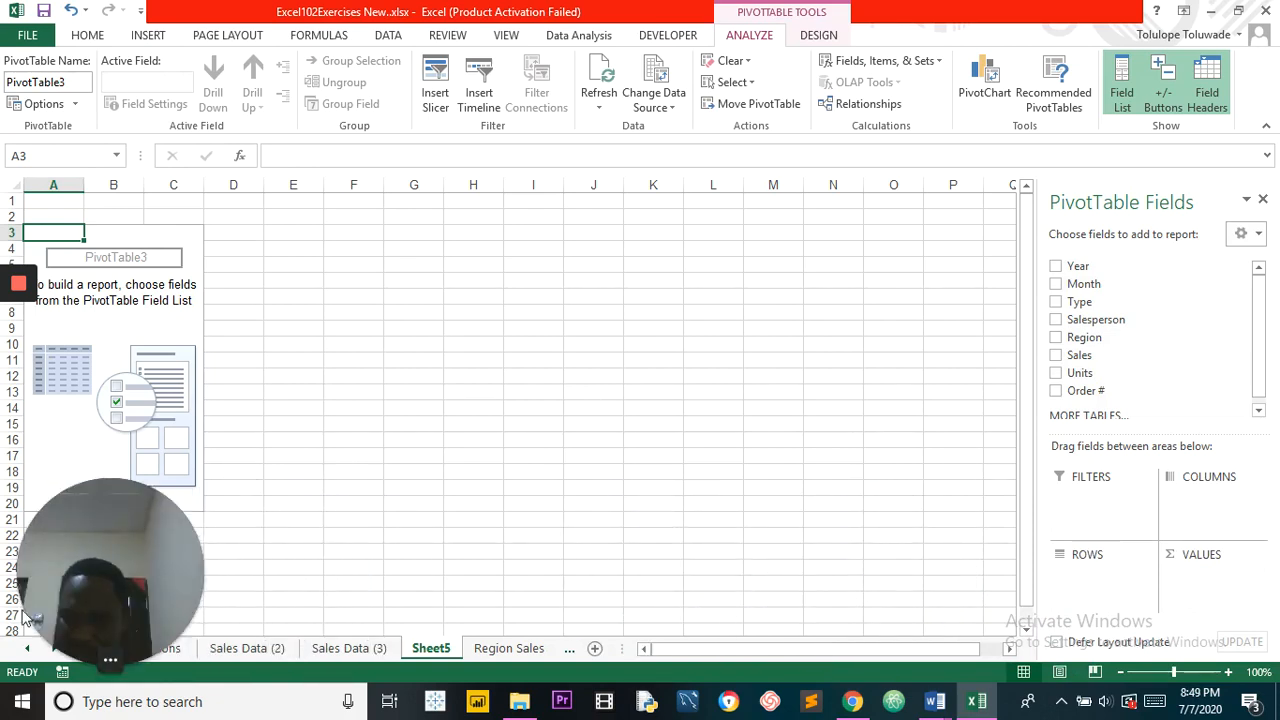
drag(47, 605, 236, 605)
mouse_move(17, 292)
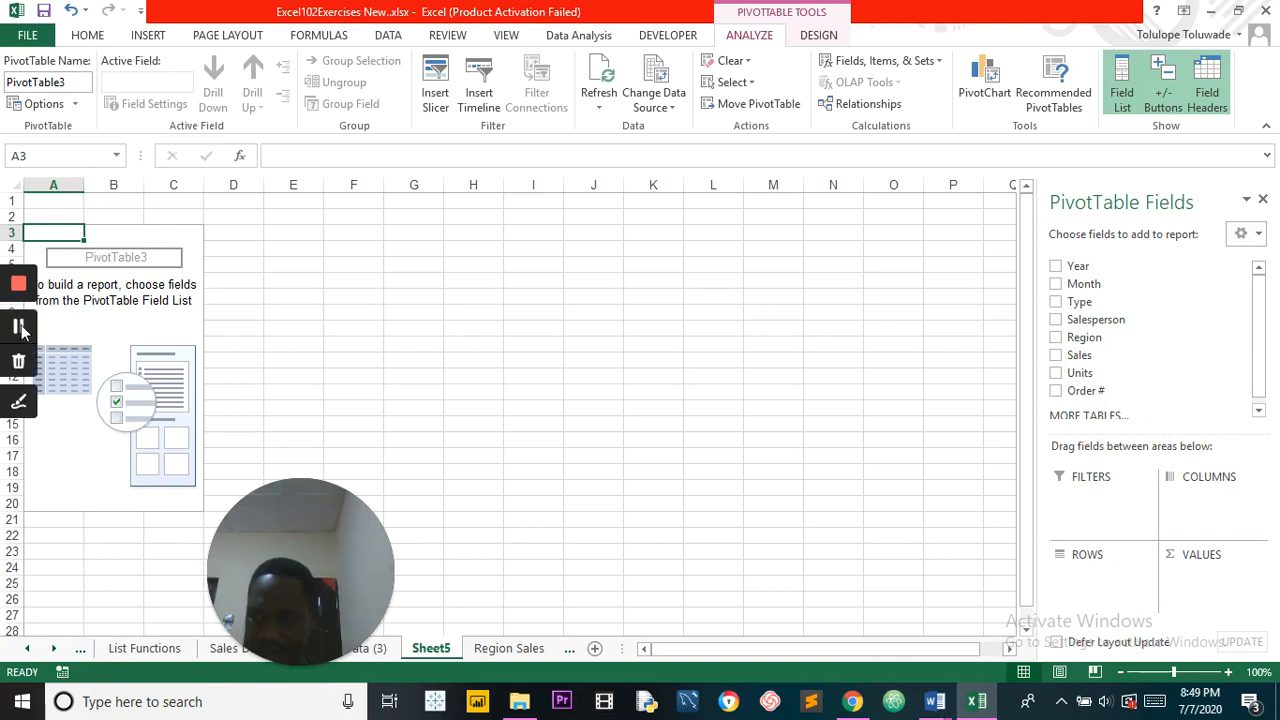
click(21, 332)
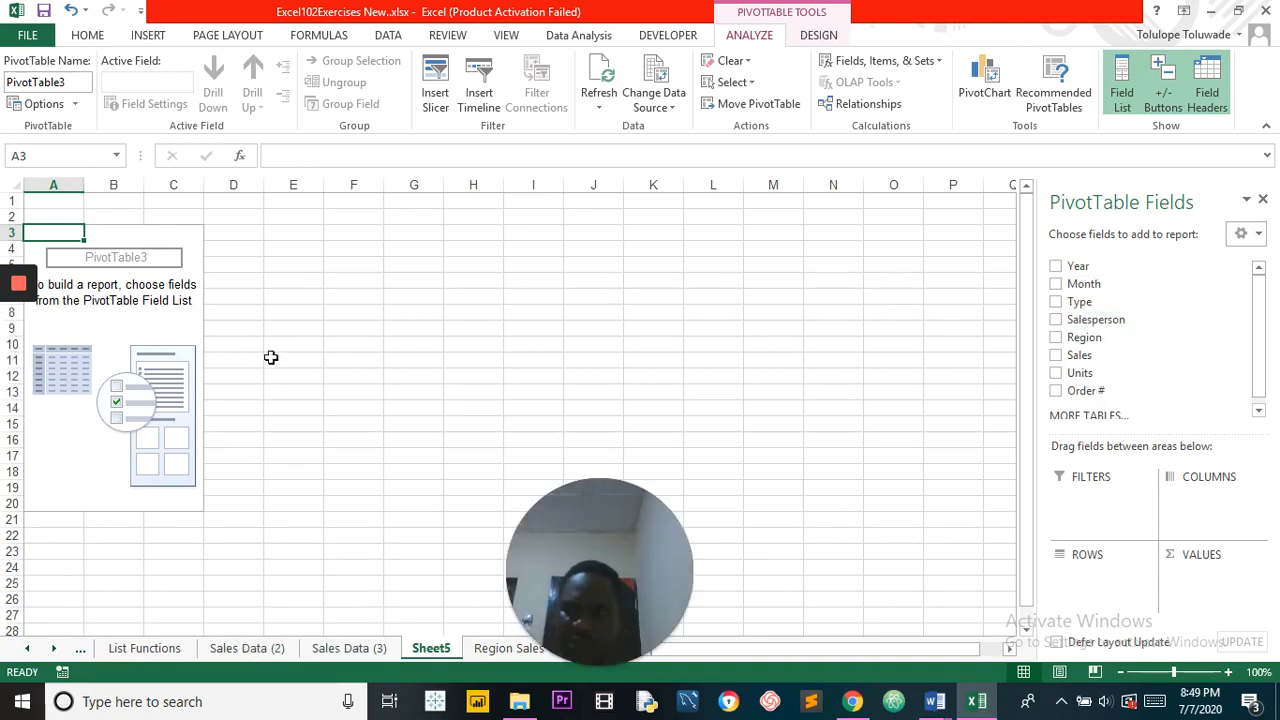
click(128, 330)
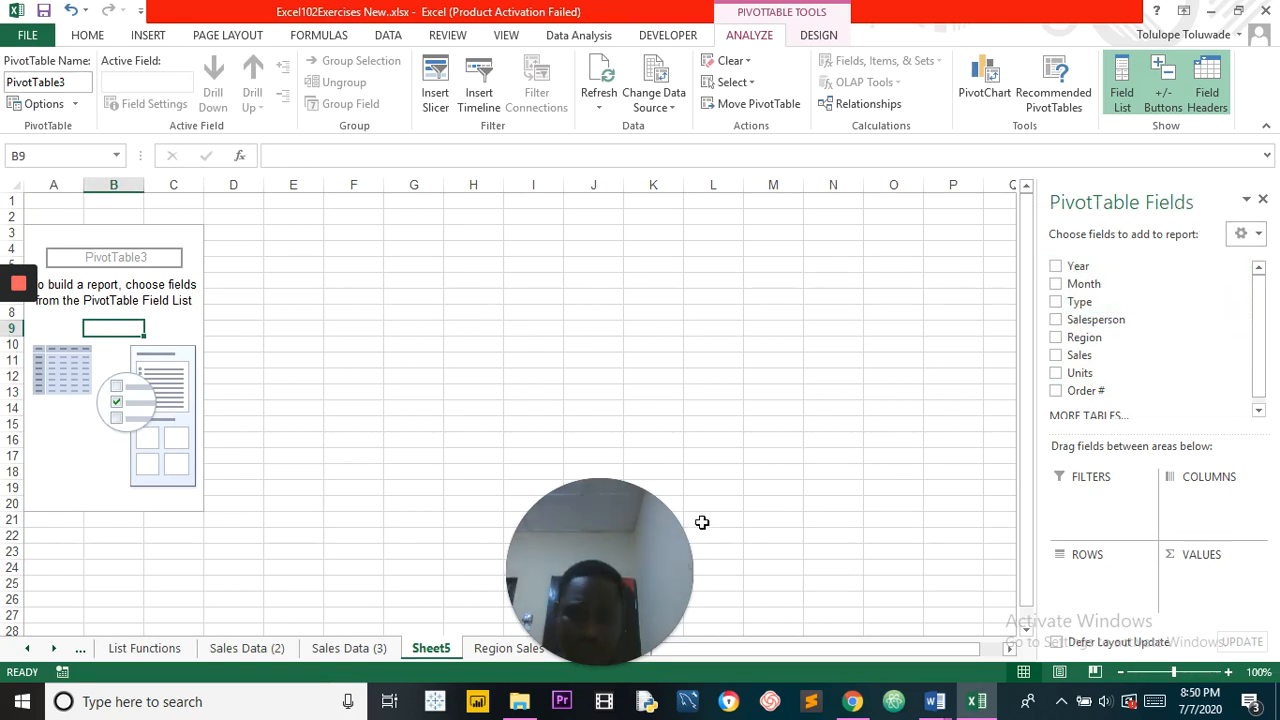
Step: Compare the pivot table's available fields with the column headers on the Sales Data (3) sheet
click(368, 650)
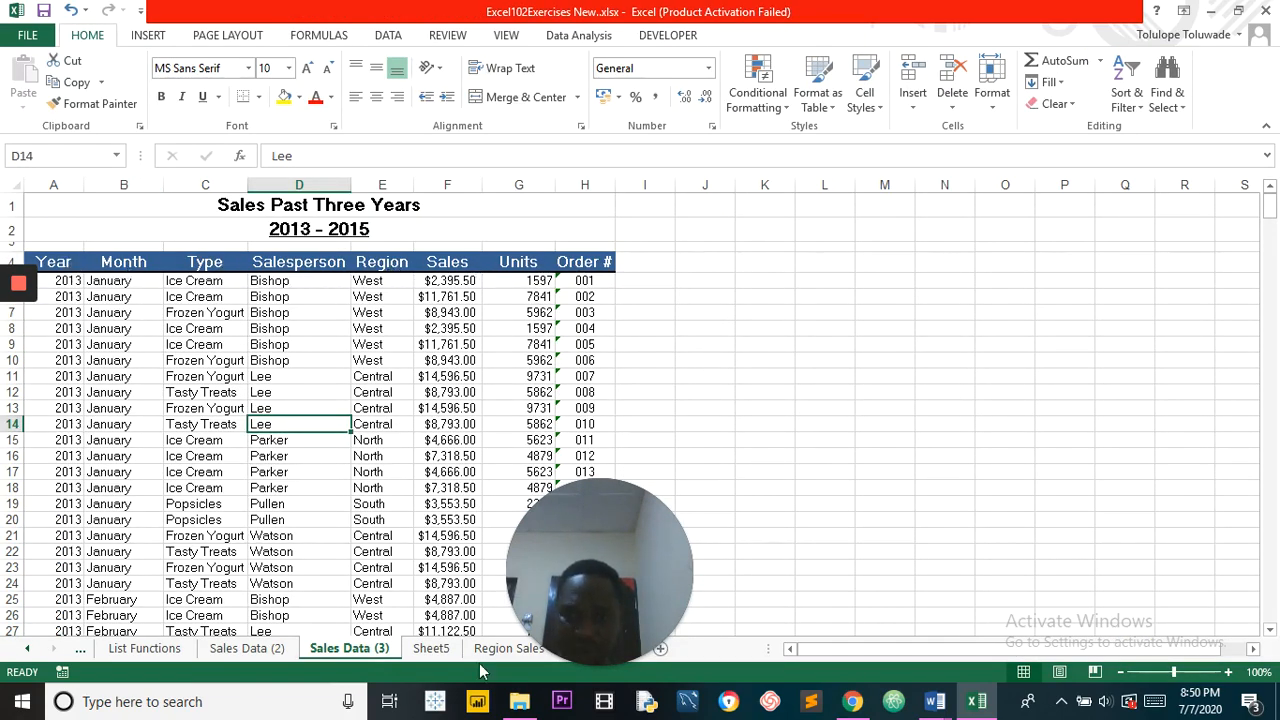
click(431, 649)
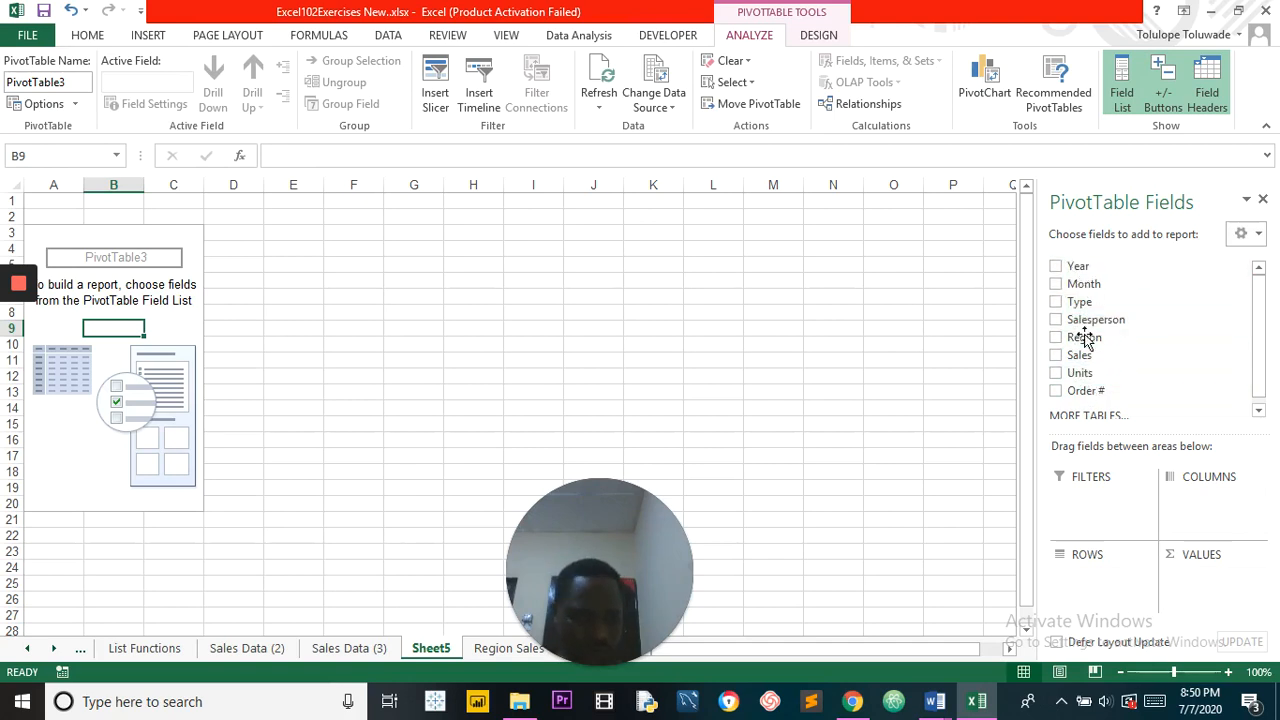
scroll(1259, 360, down, 1)
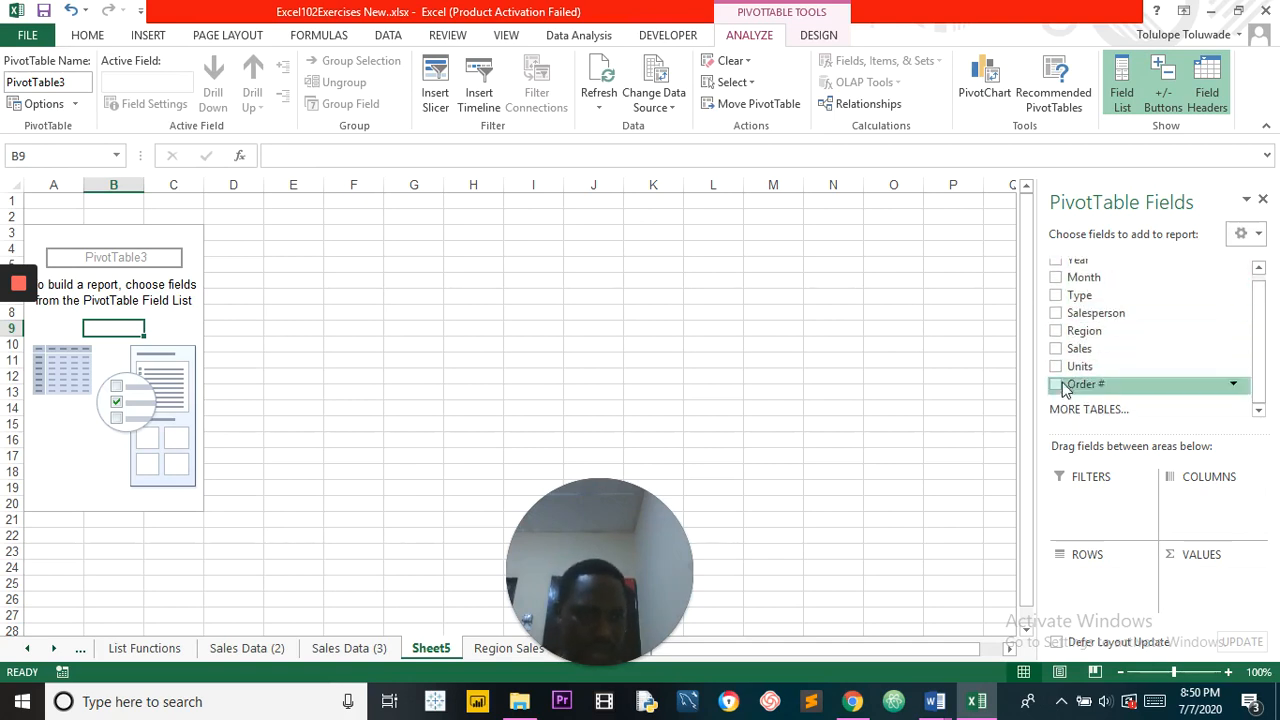
drag(1259, 360, 1251, 312)
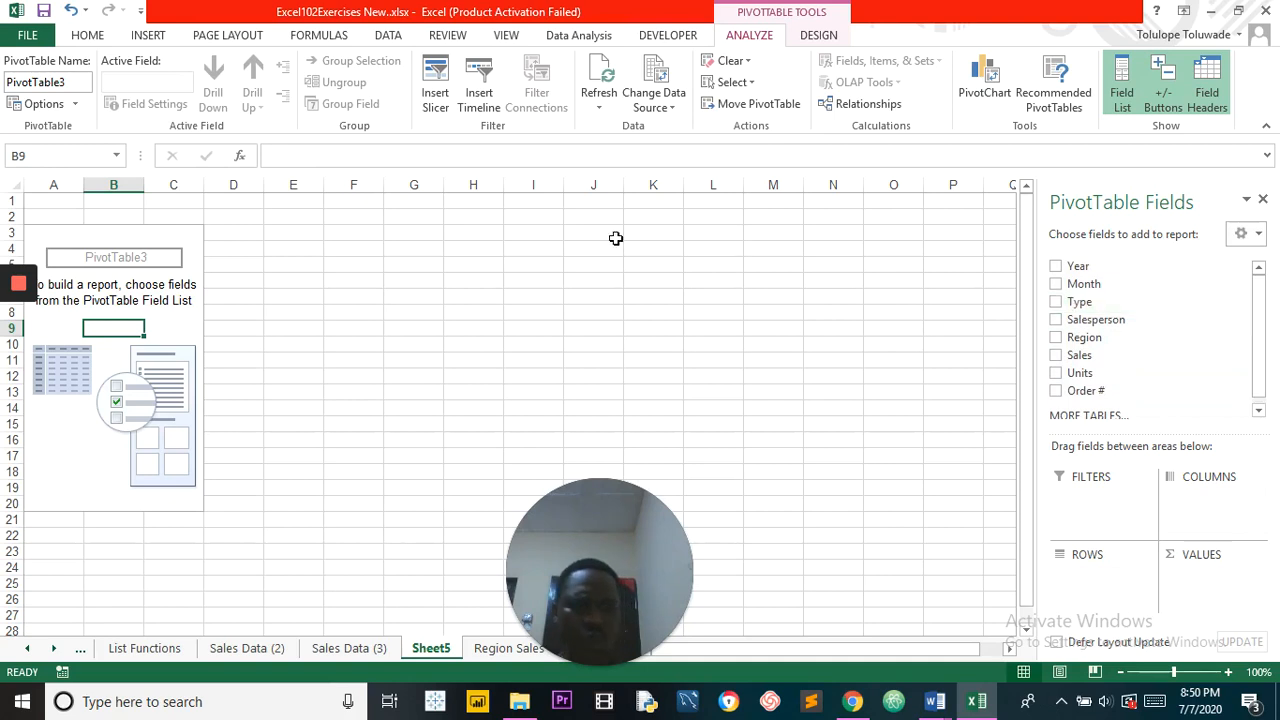
mouse_move(17, 334)
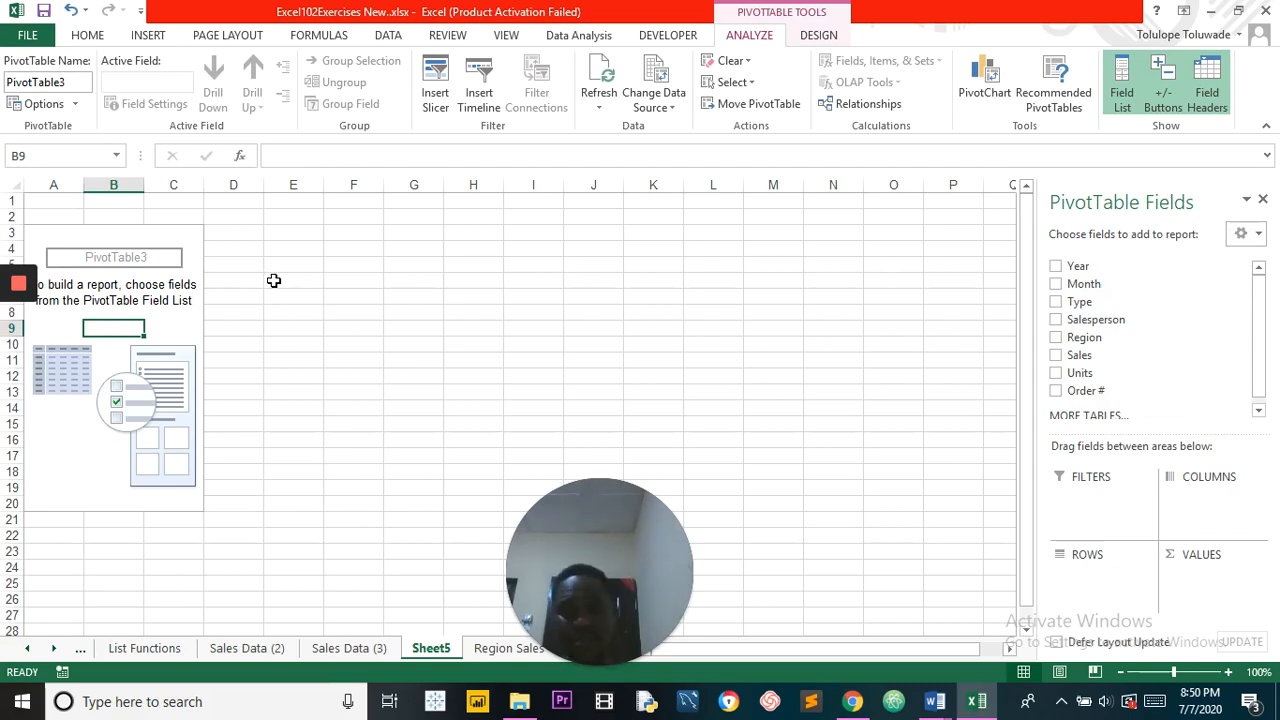
click(350, 648)
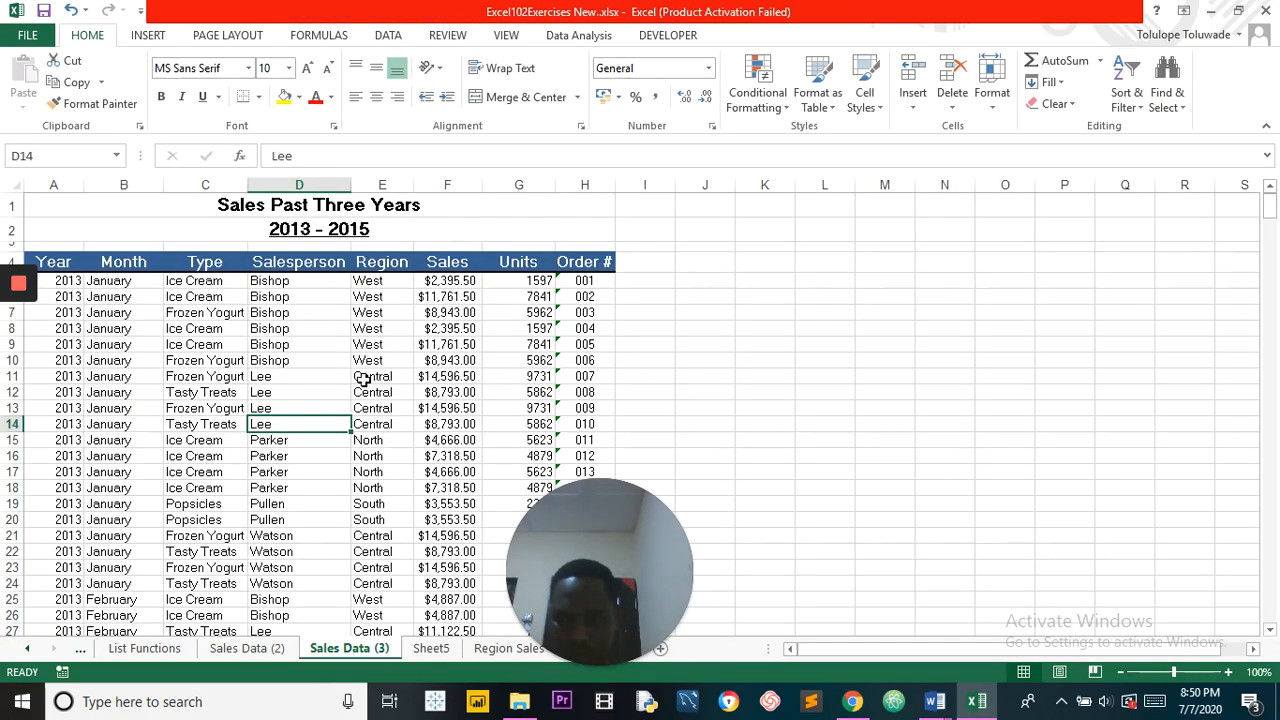
click(445, 652)
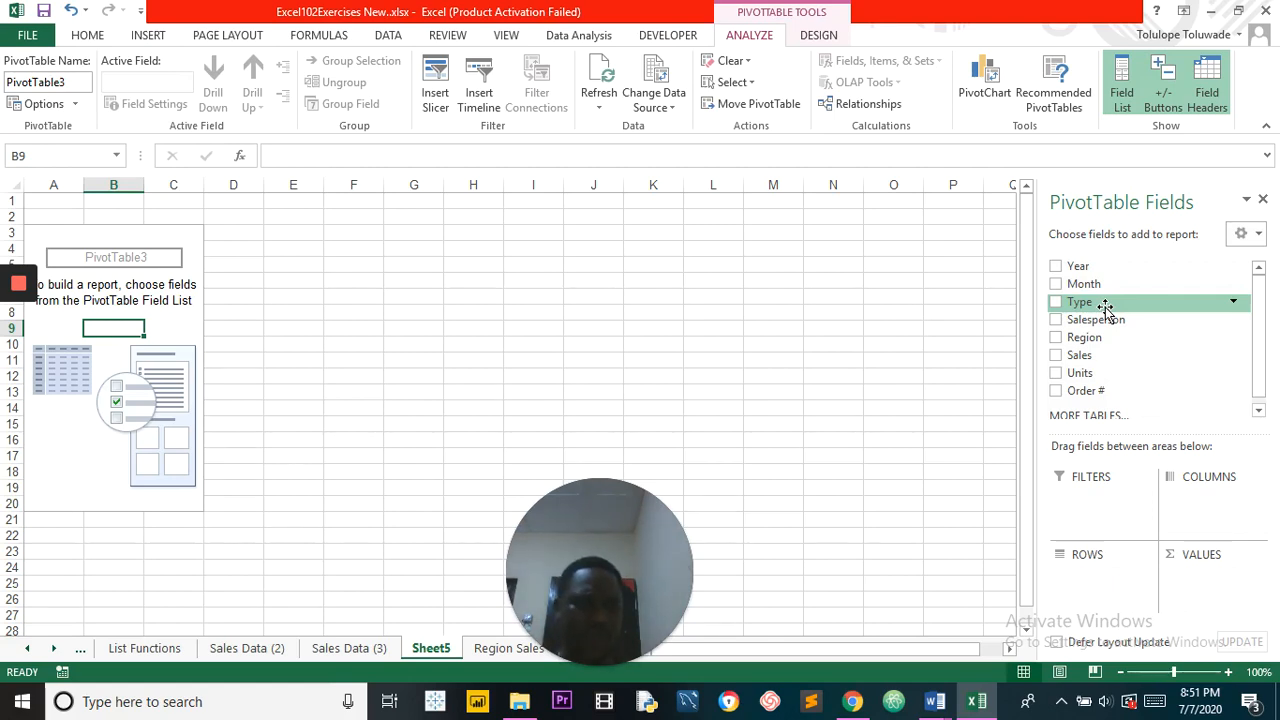
Step: Lay out the pivot table with Sales summed as values, Salesperson as columns and Month as rows
drag(1087, 360, 1199, 585)
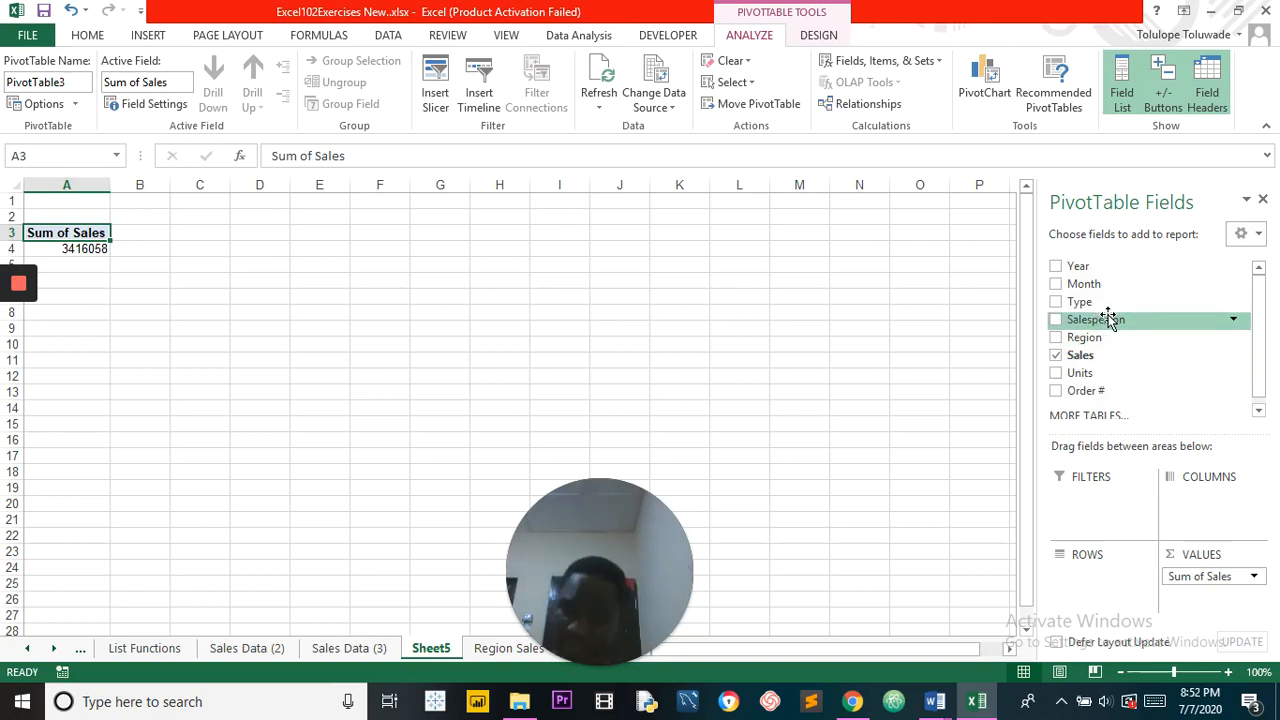
drag(1108, 319, 1206, 497)
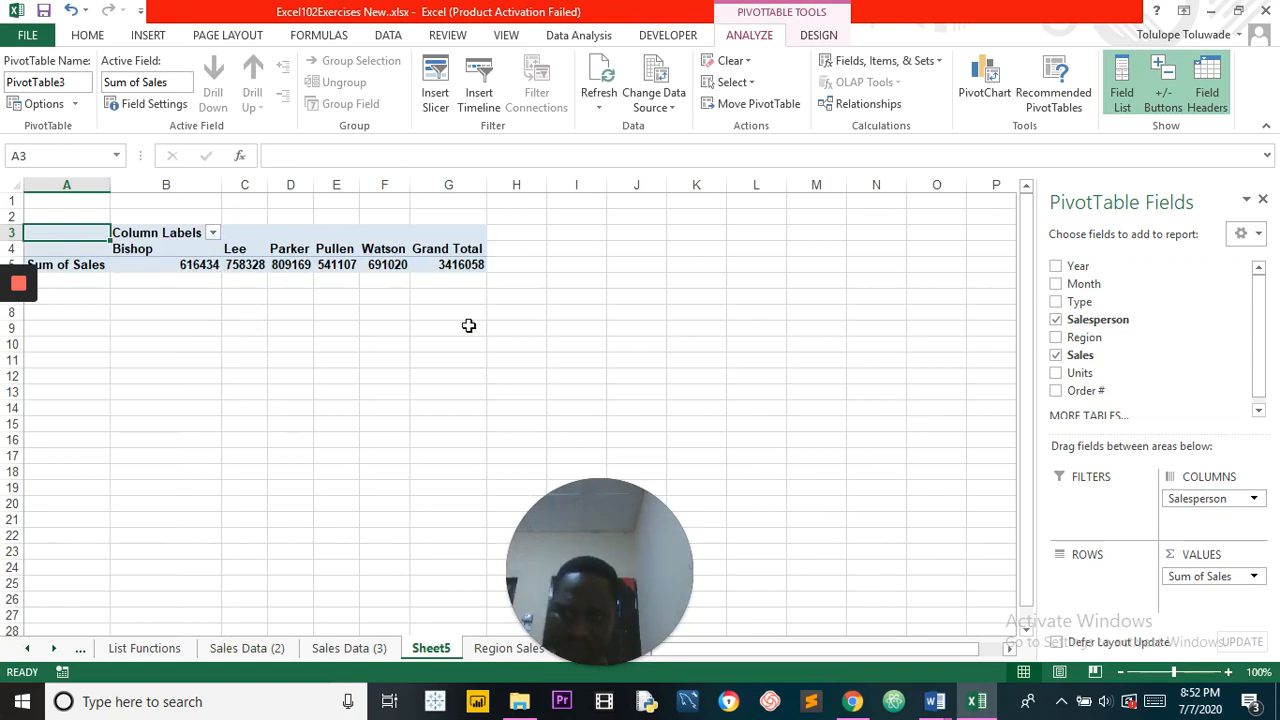
mouse_move(18, 325)
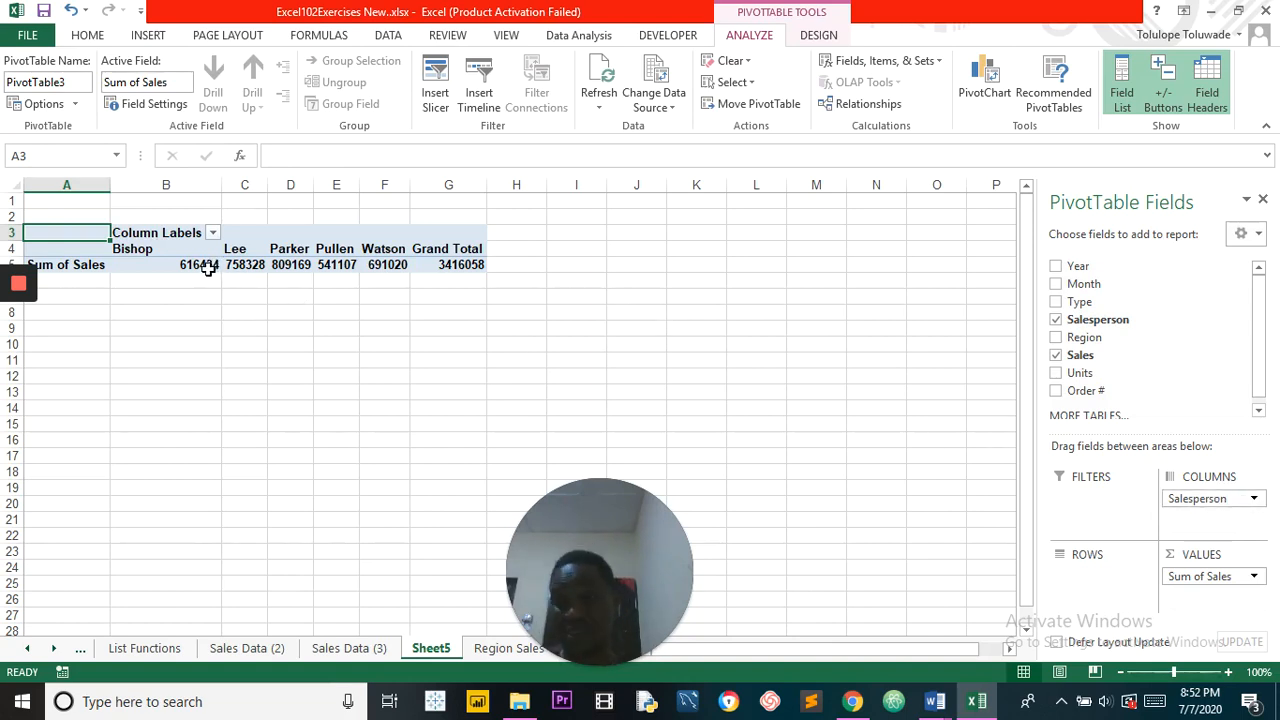
mouse_move(207, 270)
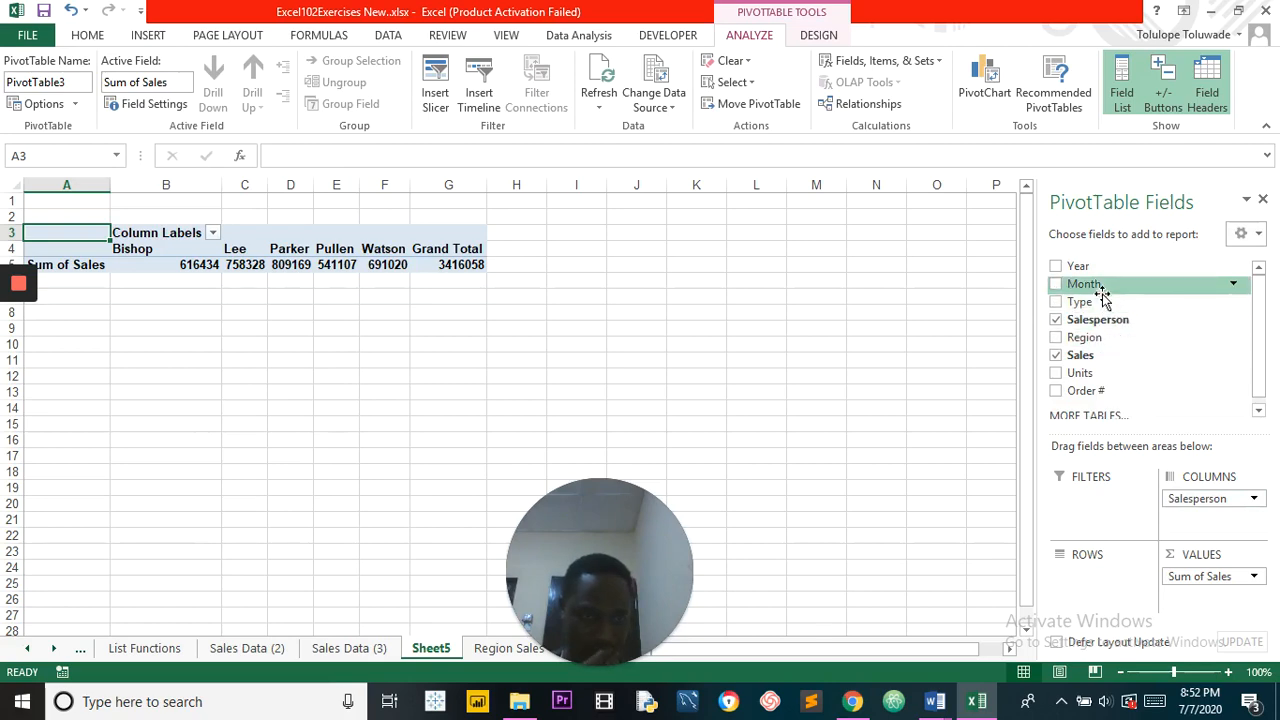
drag(1100, 287, 1097, 586)
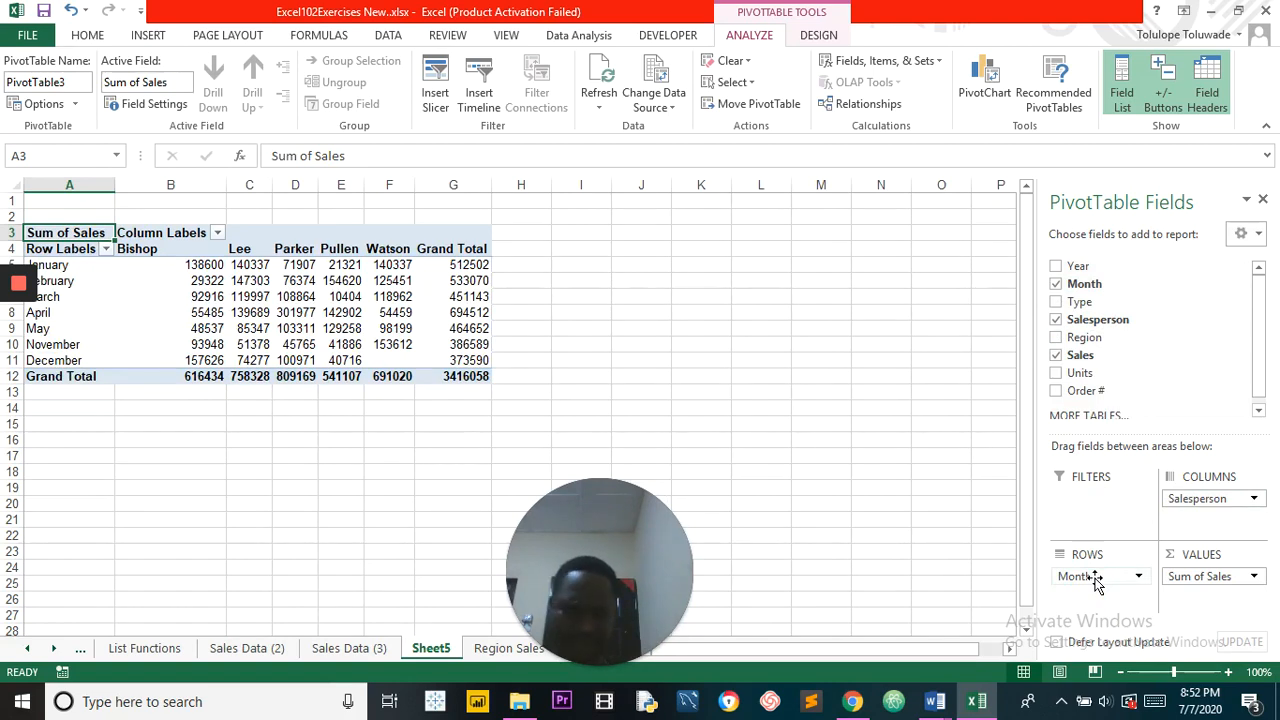
Step: Move the entire pivot table so that its upper-left corner sits in cell B4
click(36, 228)
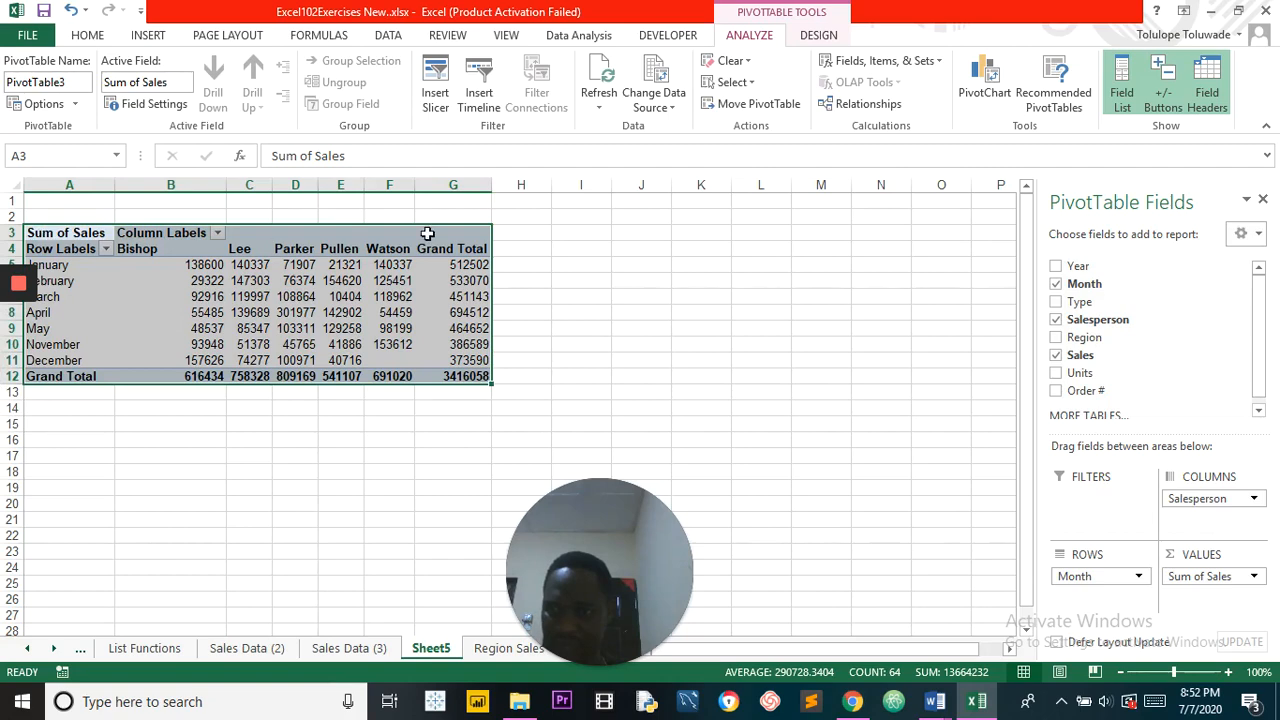
drag(490, 232, 541, 239)
click(335, 215)
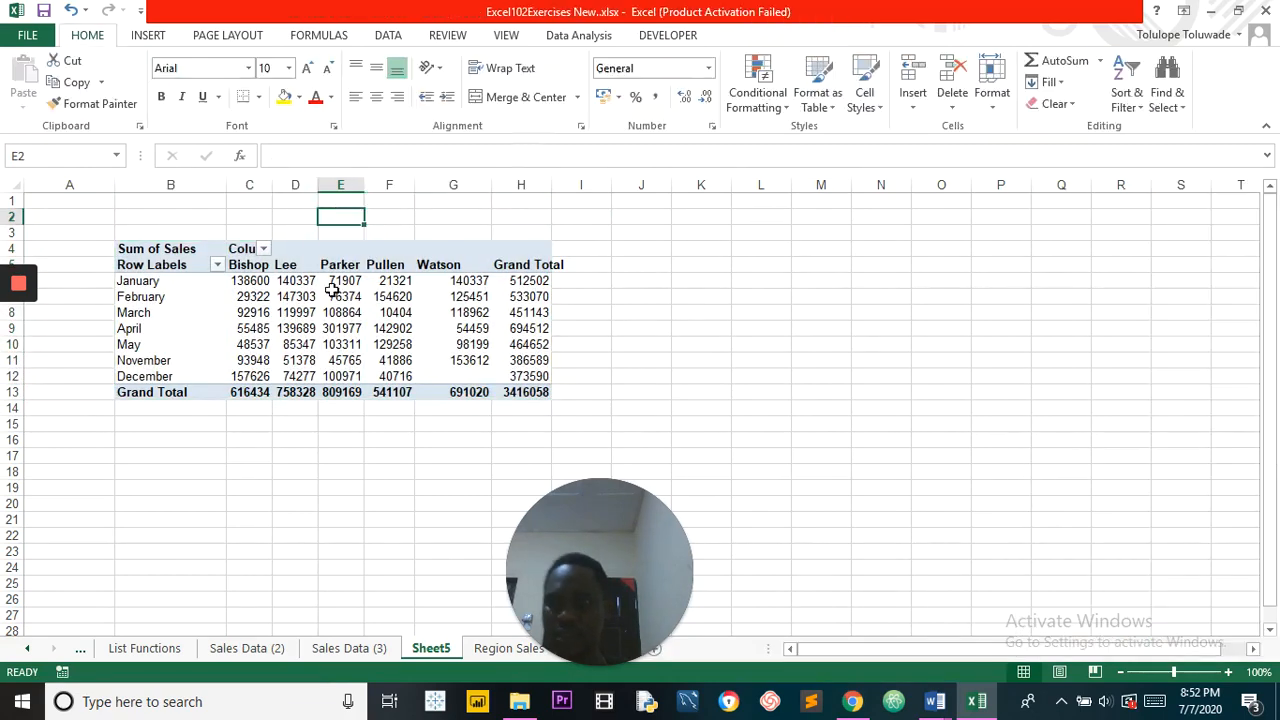
Step: Add the Region field to the pivot table's rows, nested beneath Month
click(338, 300)
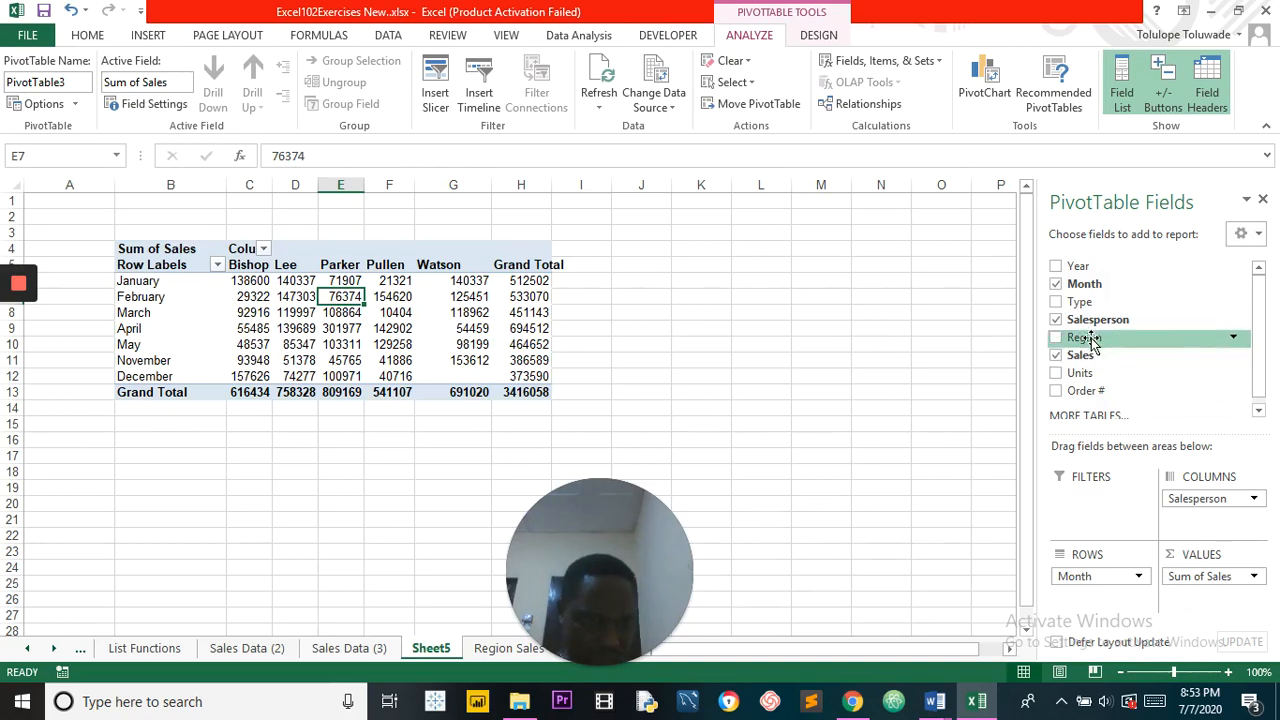
drag(1092, 340, 1098, 602)
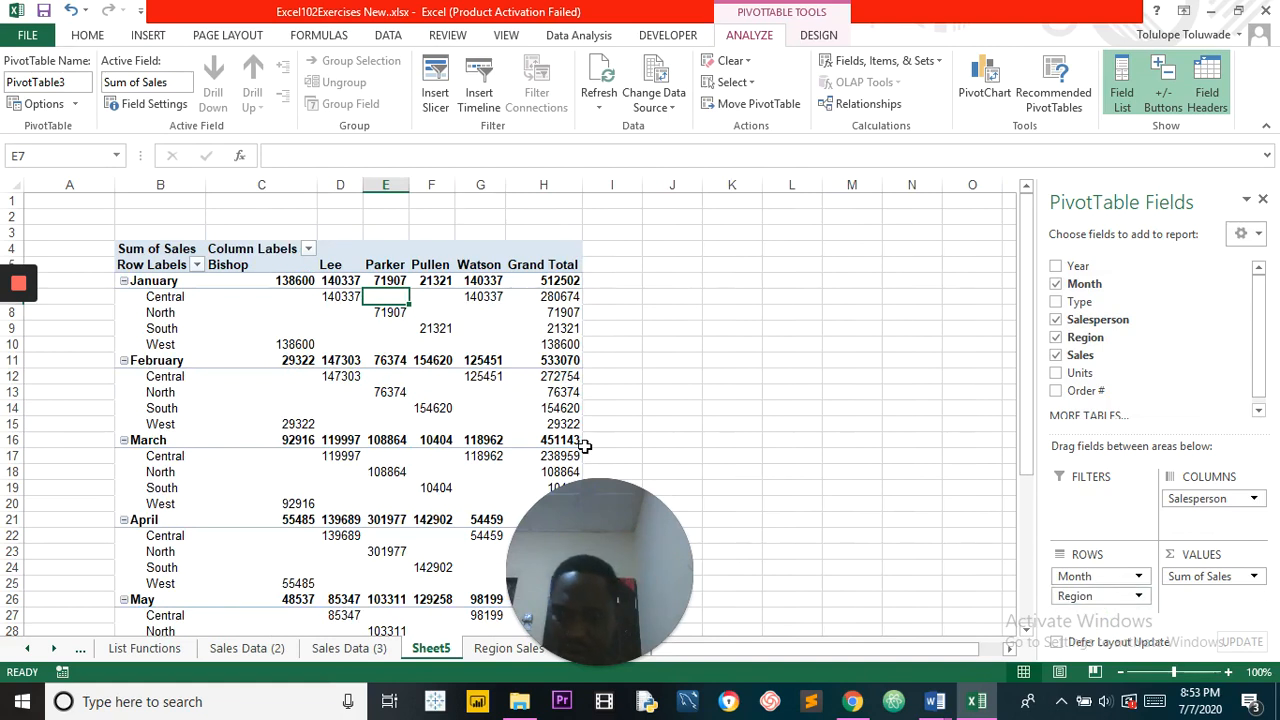
drag(582, 504, 744, 517)
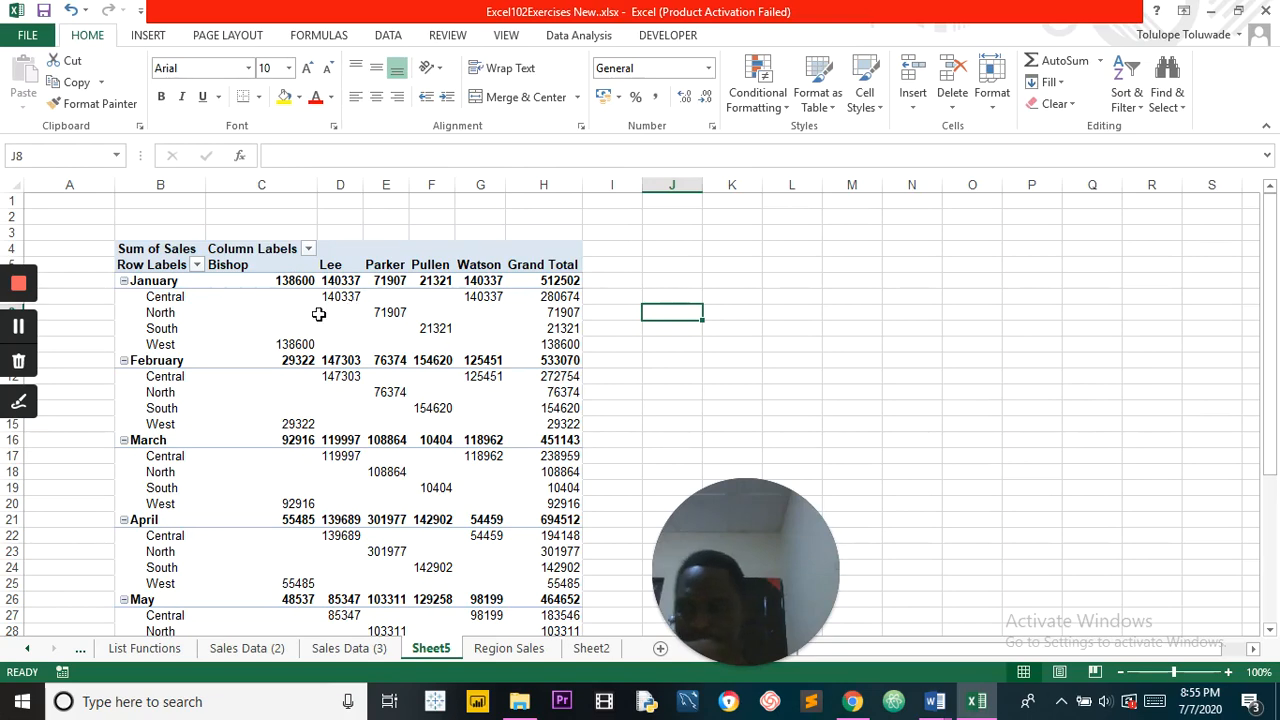
Step: Examine January's sales for each salesperson and how they break down by region in the pivot table
click(457, 420)
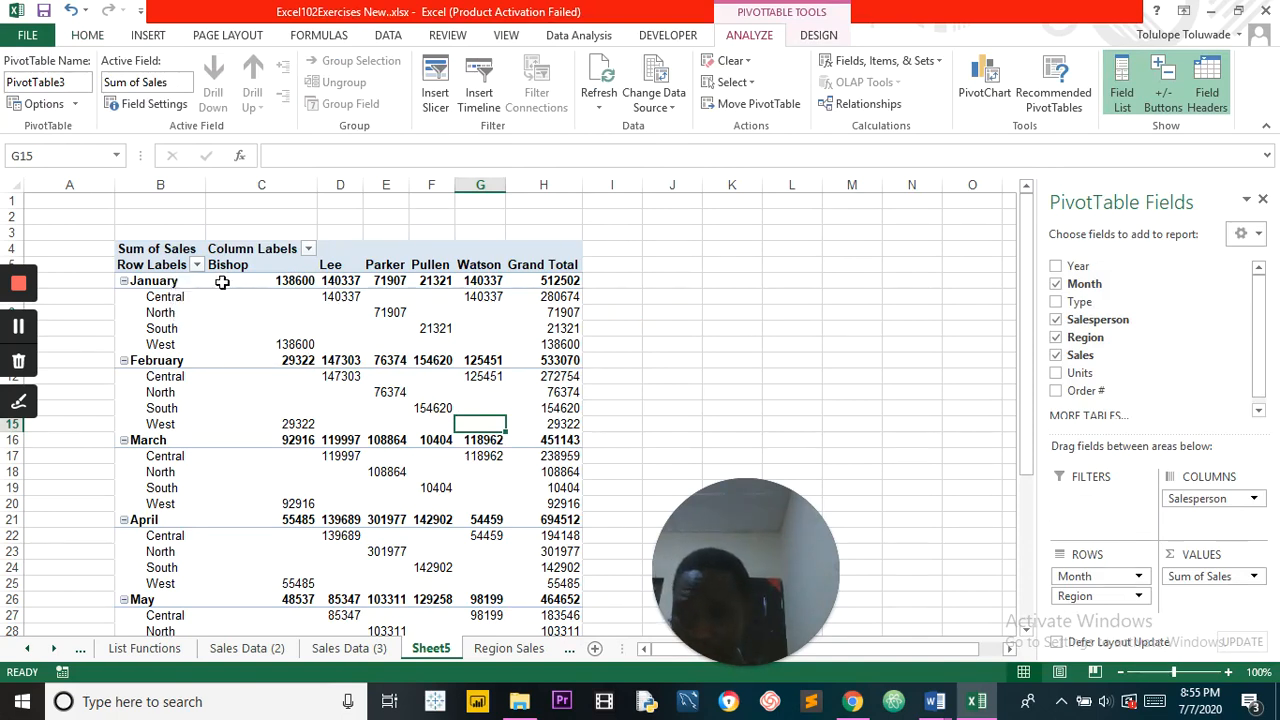
click(299, 280)
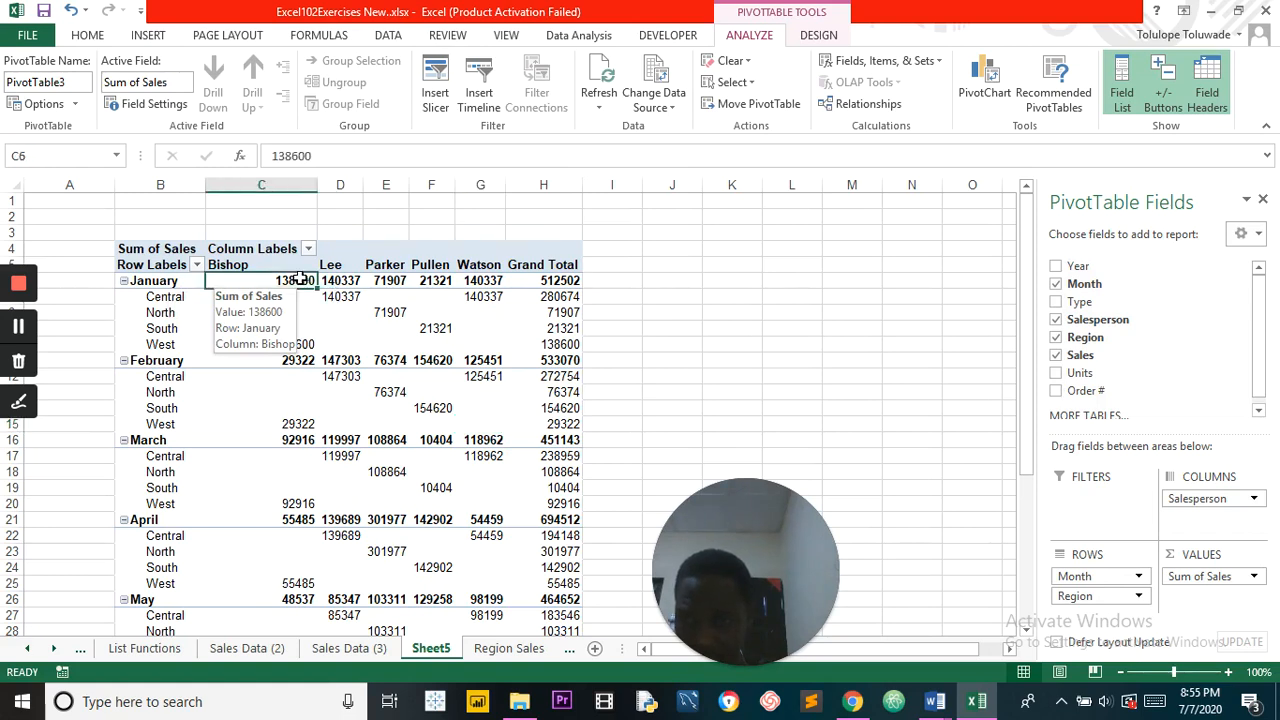
click(562, 344)
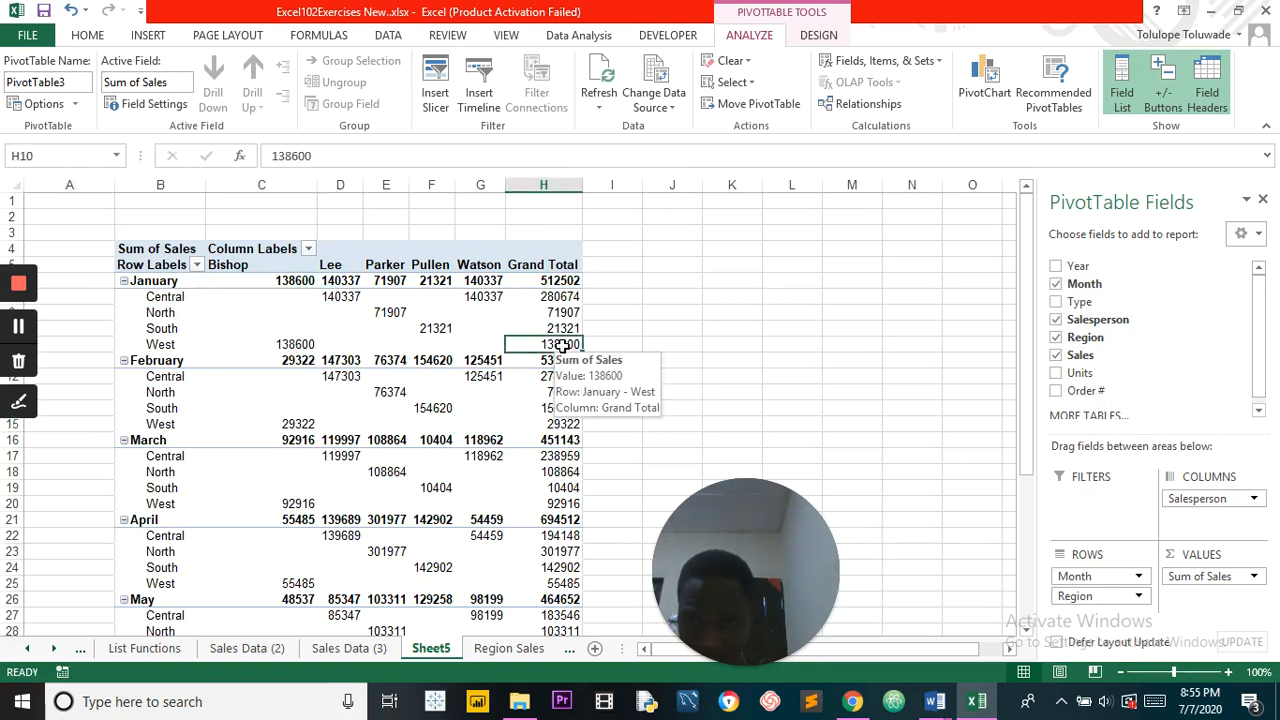
click(338, 281)
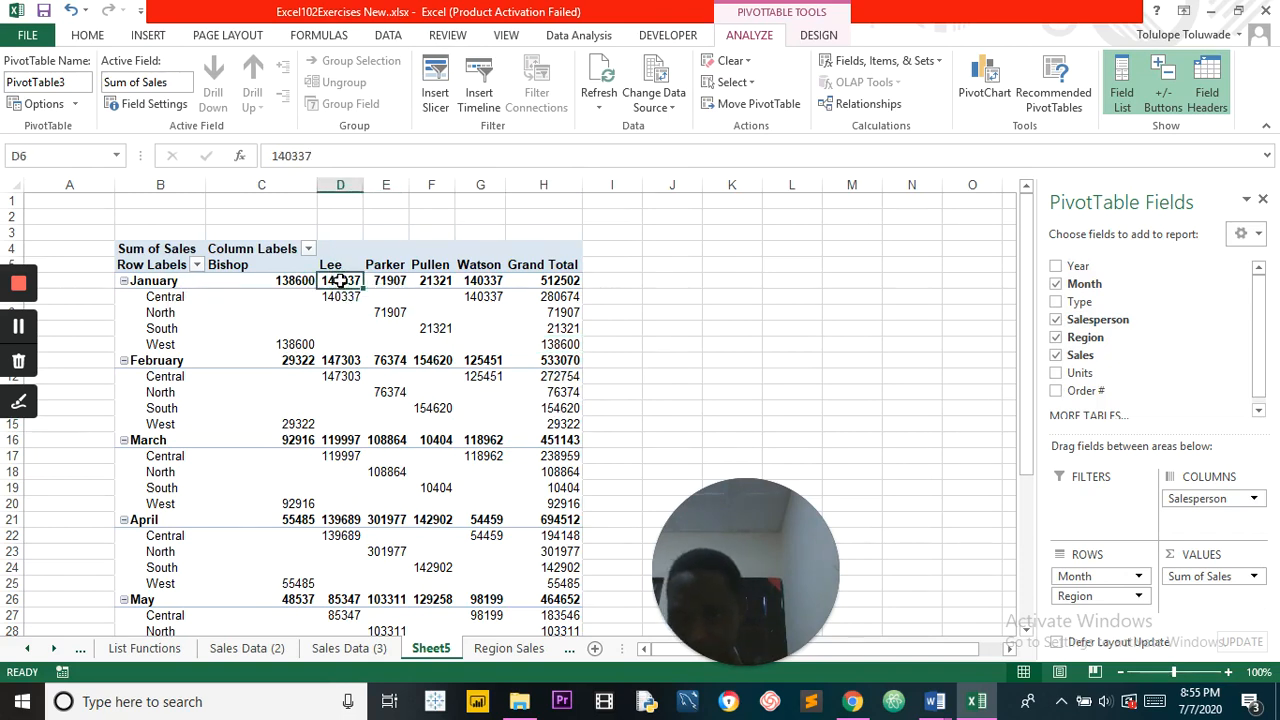
mouse_move(338, 281)
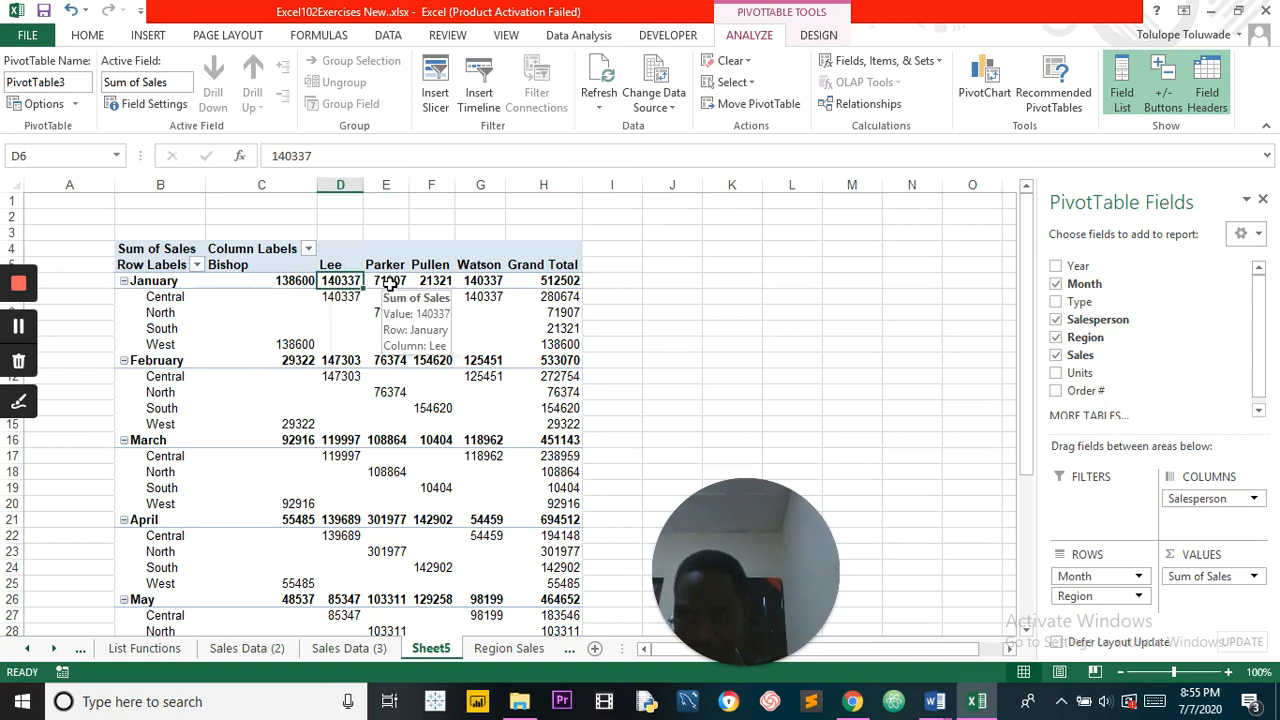
click(389, 283)
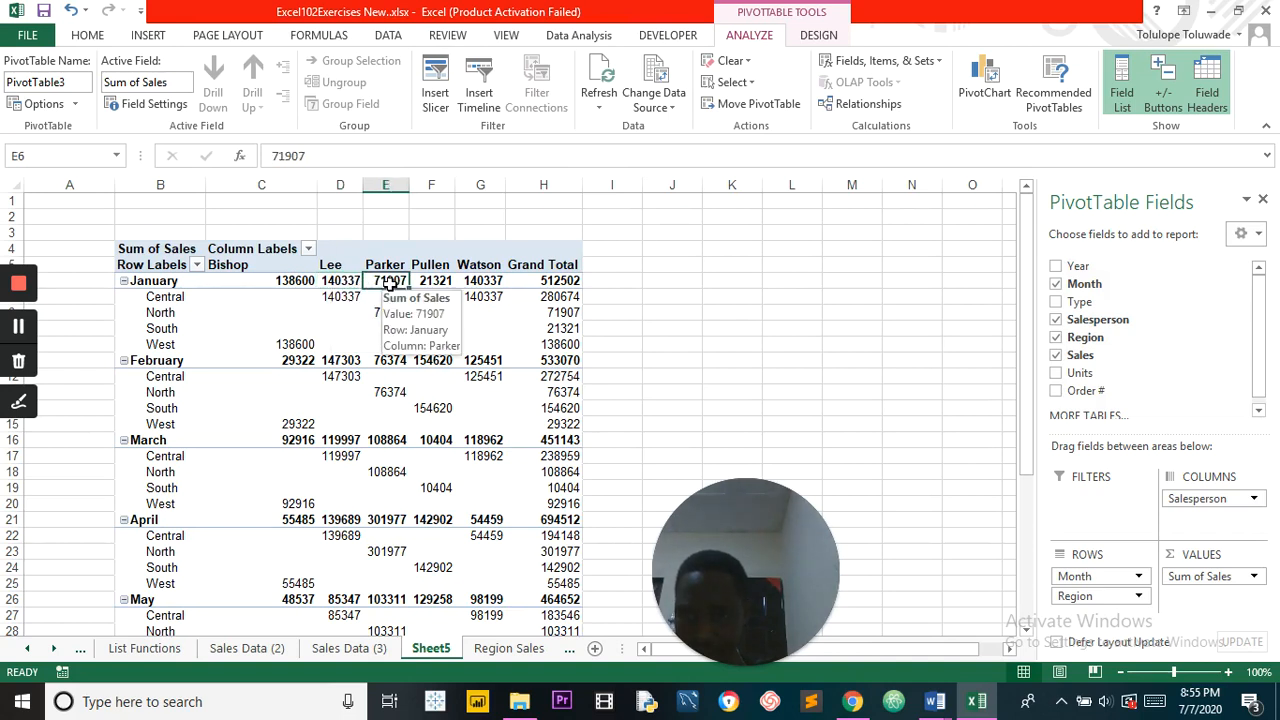
click(440, 283)
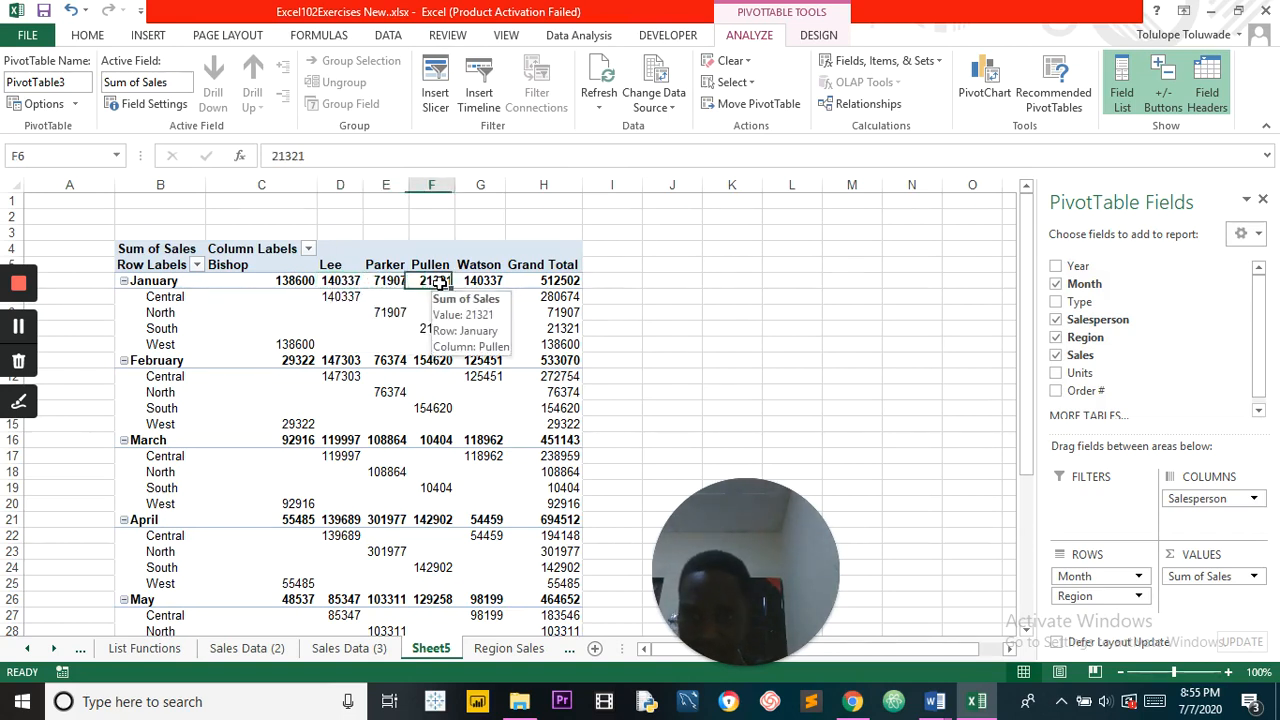
click(490, 283)
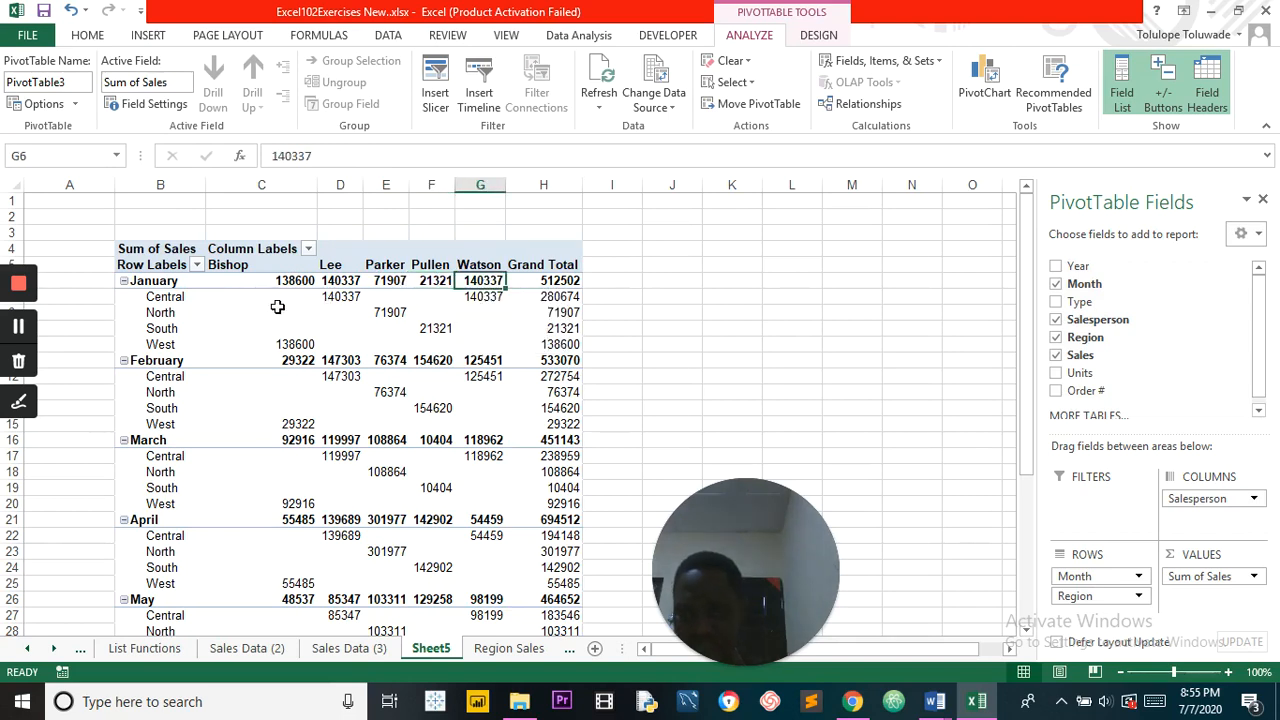
mouse_move(353, 299)
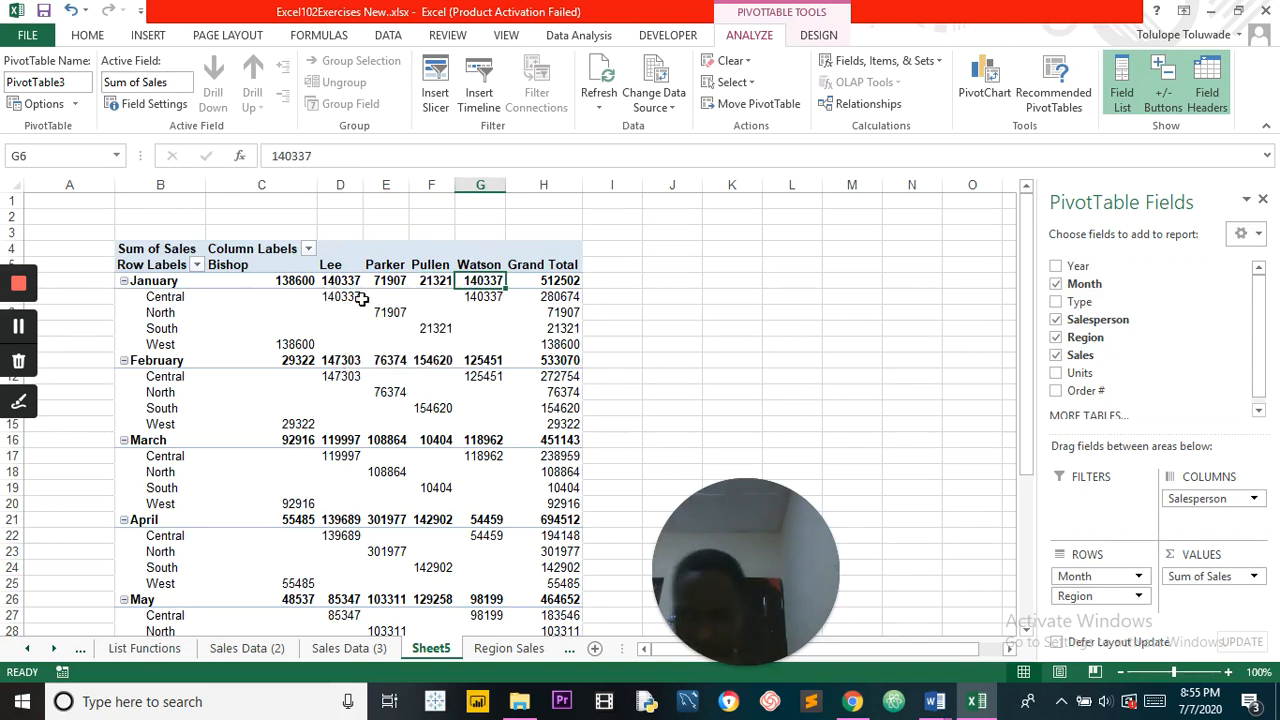
click(343, 297)
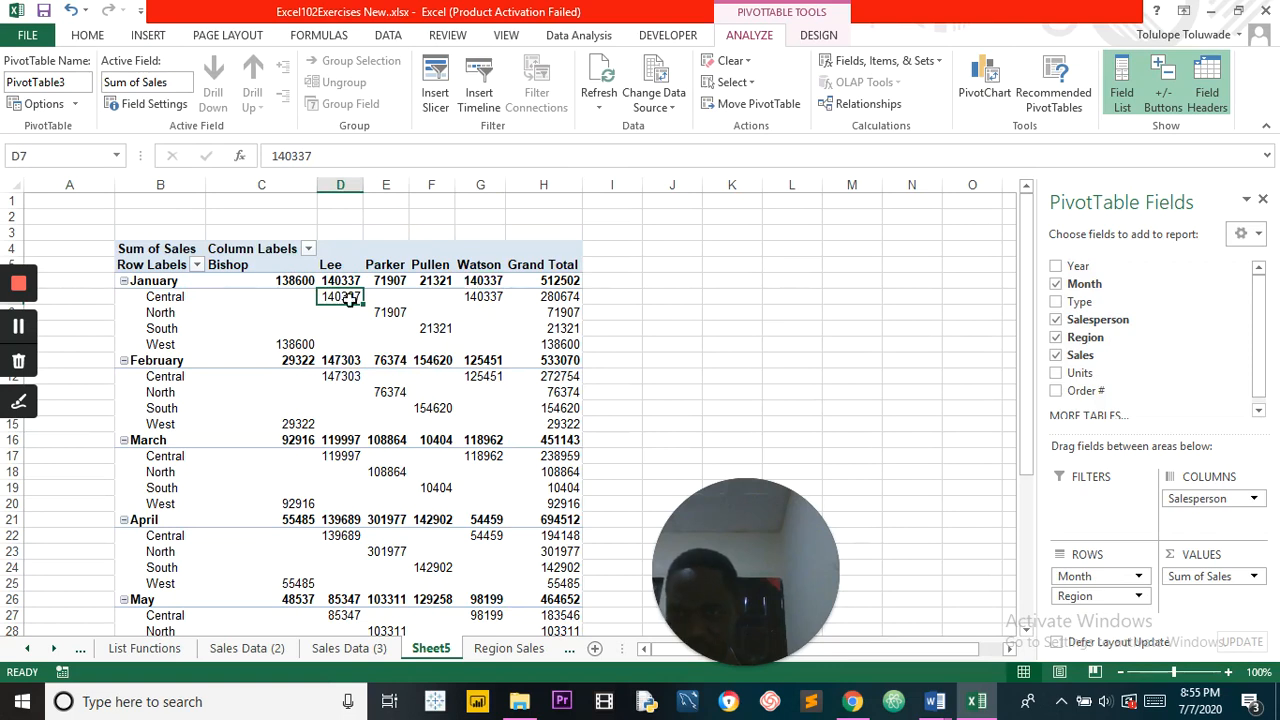
click(398, 312)
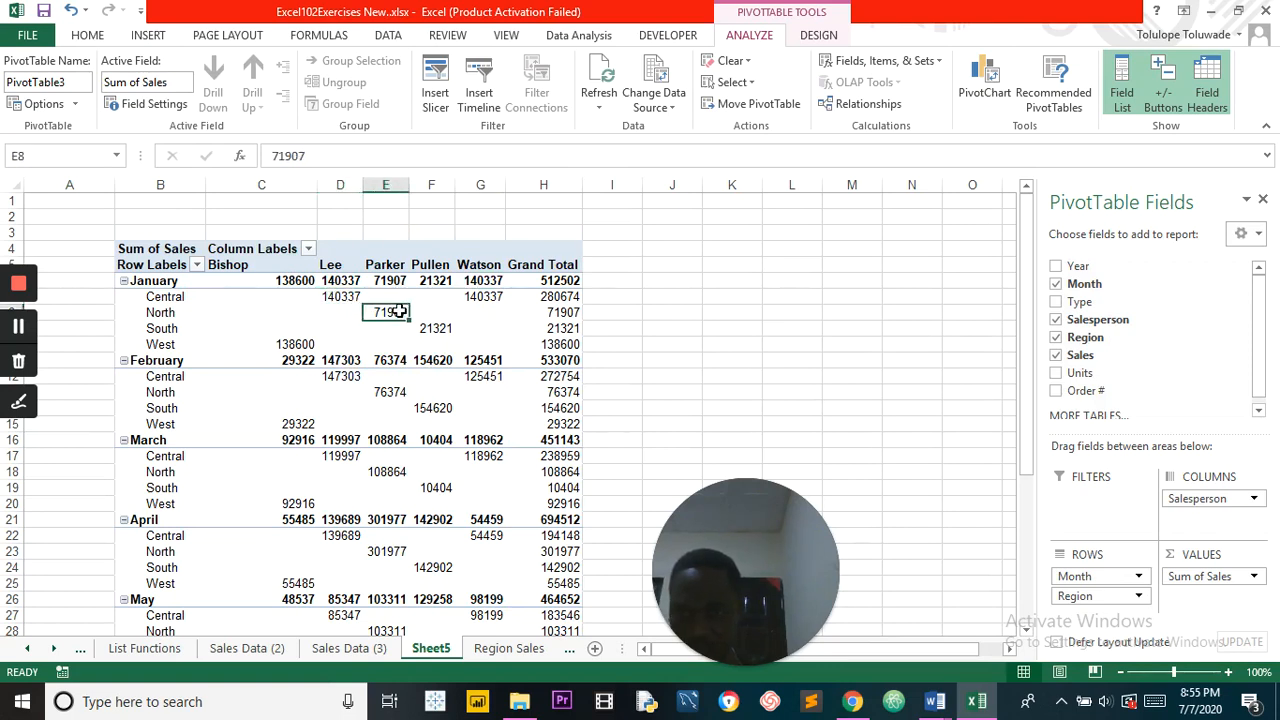